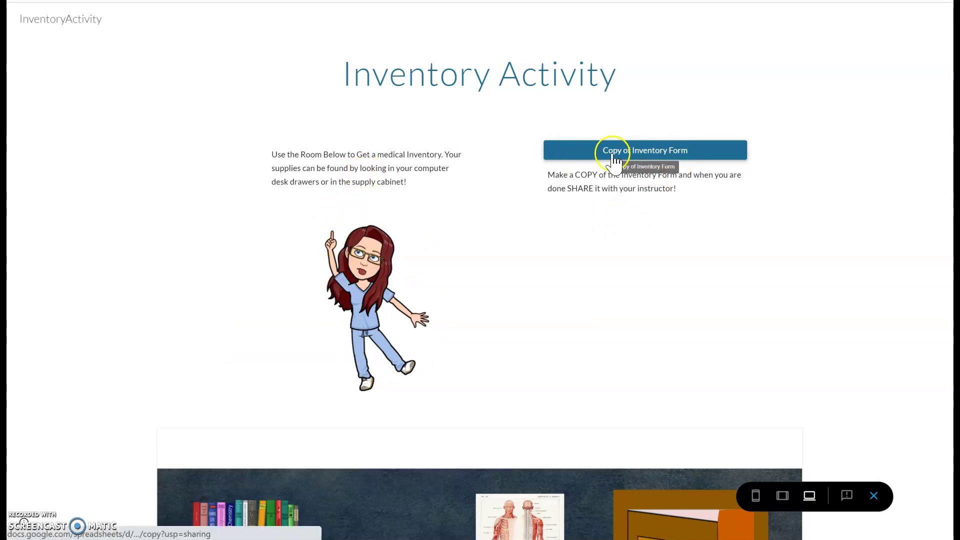
- Make a personal copy of the Inventory Spreadsheet from the Copy of Inventory Form link
left_click(644, 152)
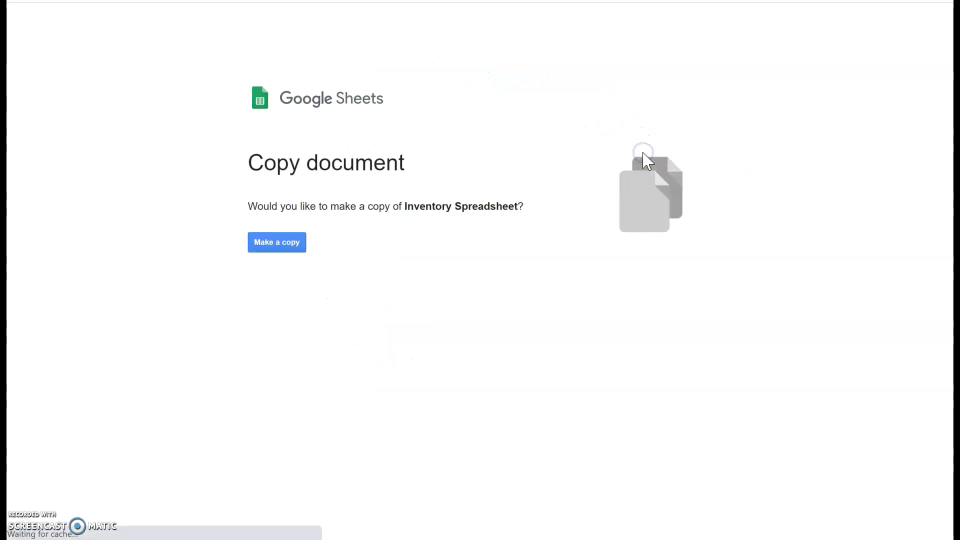
left_click(269, 244)
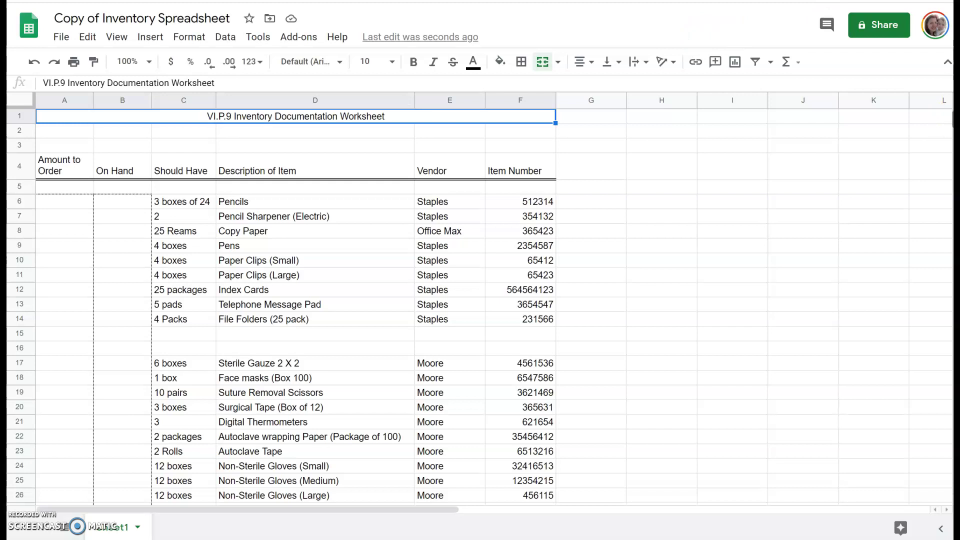
scroll(280, 300, "down", 1)
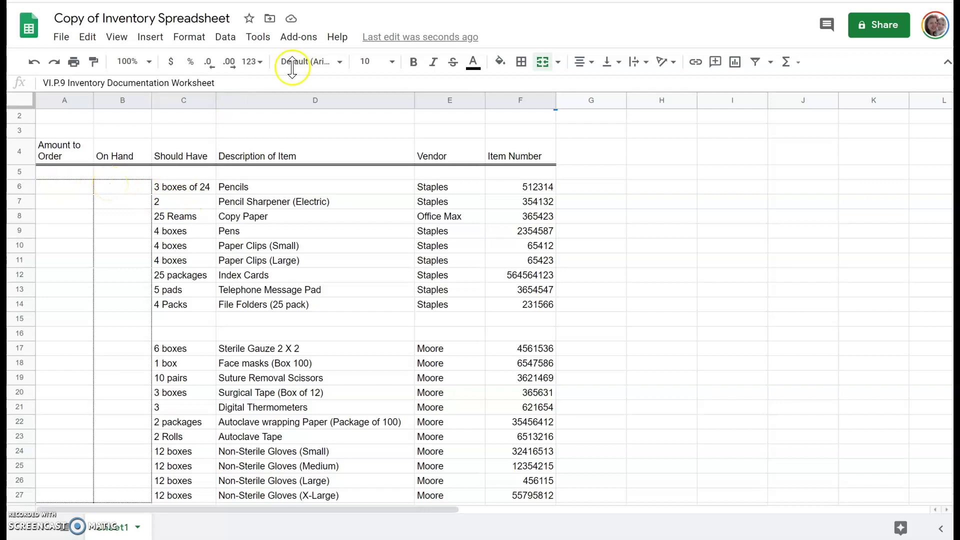
- Return to the Inventory Activity page and open the desk drawer in the room picture
key("ctrl+Tab")
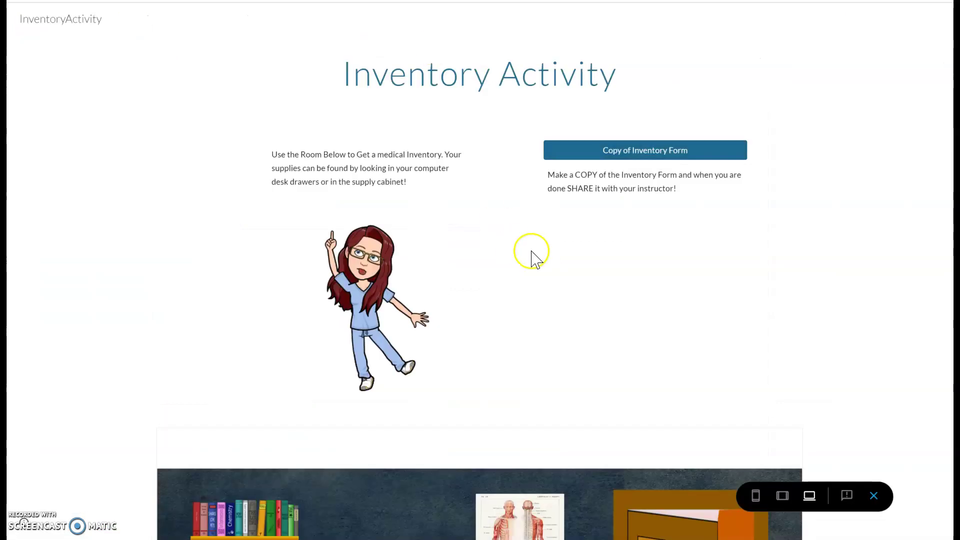
scroll(522, 262, "down", 8)
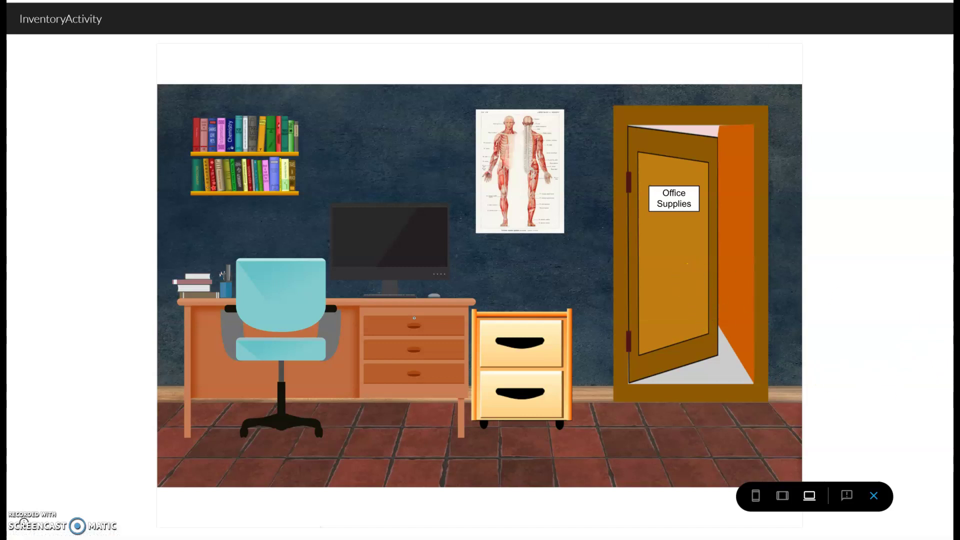
scroll(414, 318, "up", 8)
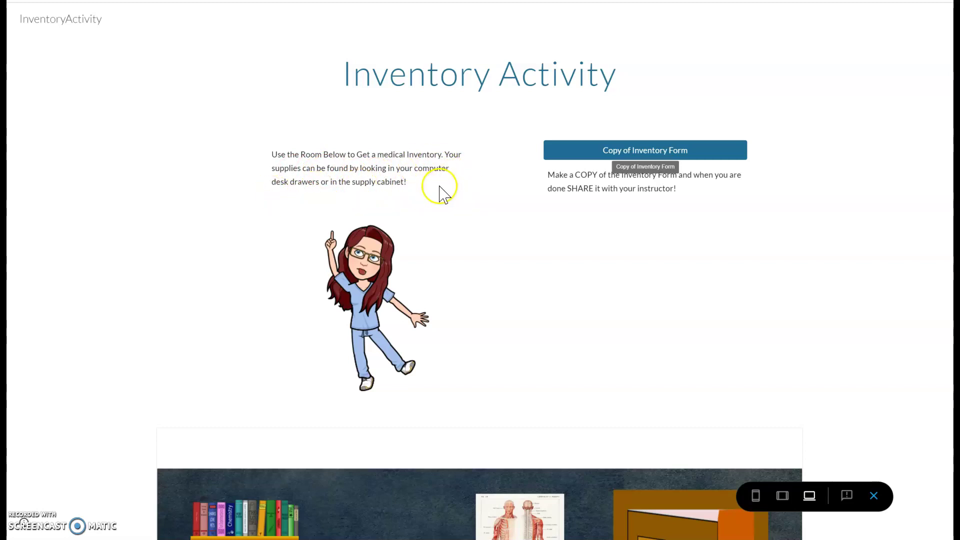
scroll(479, 286, "down", 6)
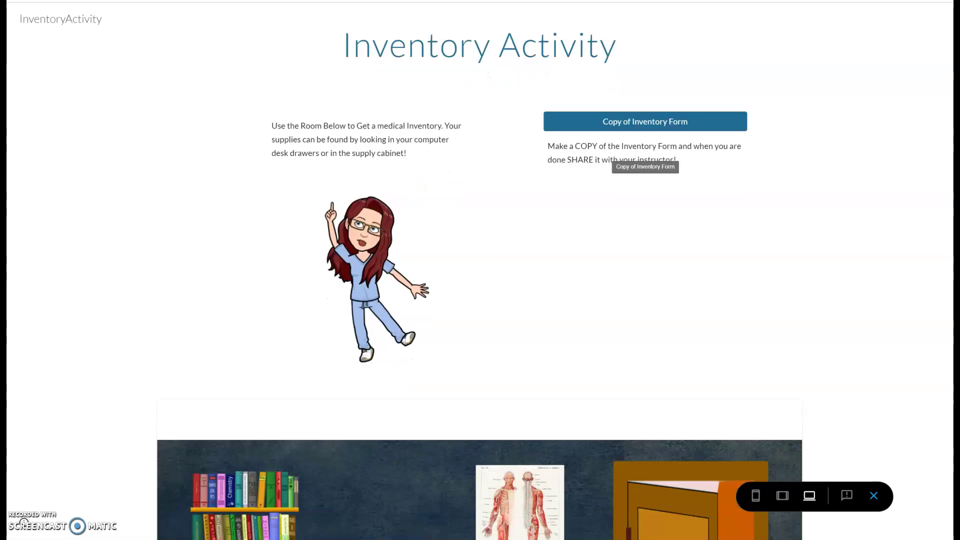
scroll(928, 380, "down", 1)
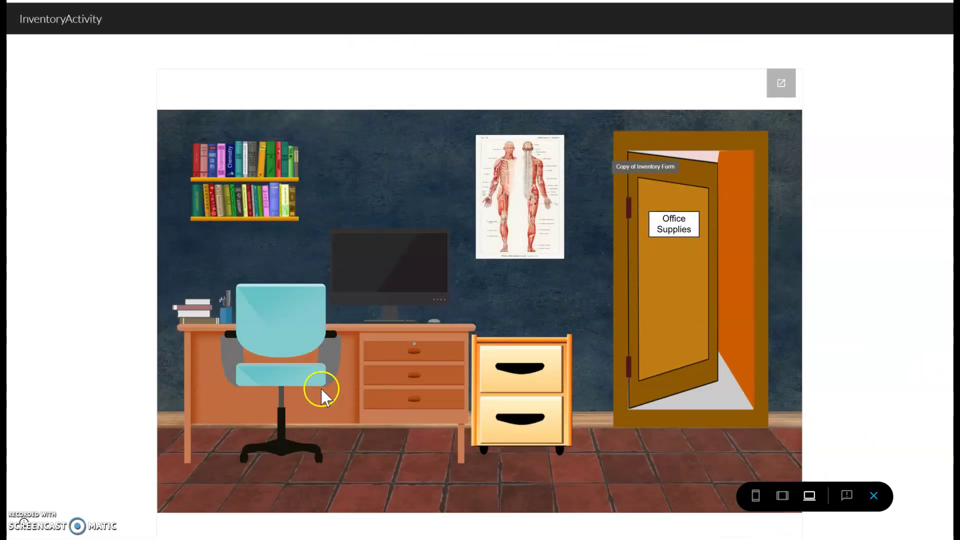
left_click(425, 375)
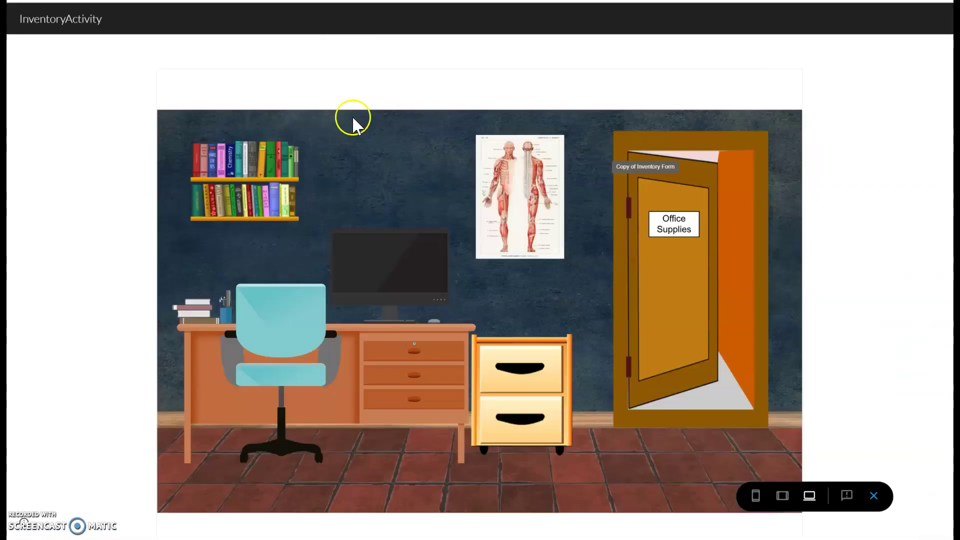
left_click(394, 400)
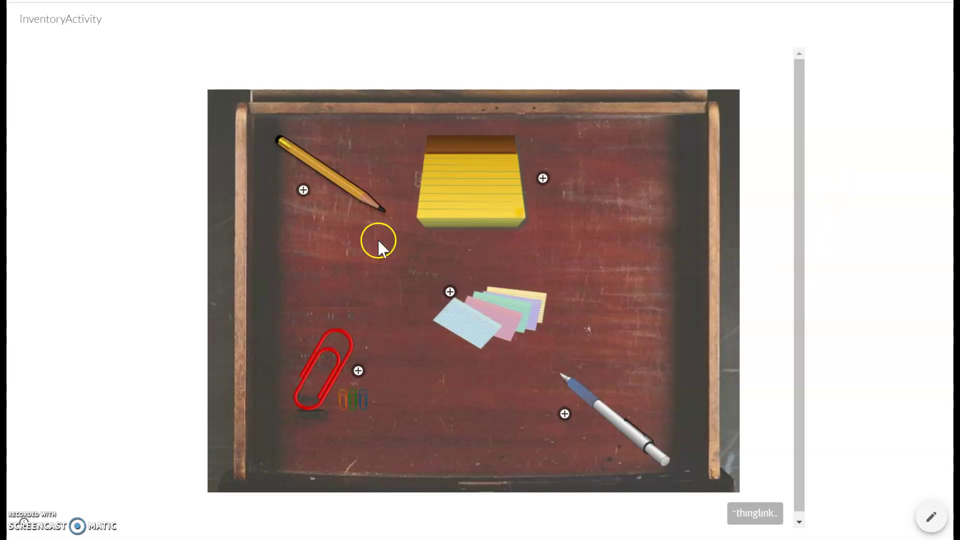
- Examine the stock labels of the pencils, note pad, index cards, paper clips and pens in the desk drawer
mouse_move(303, 190)
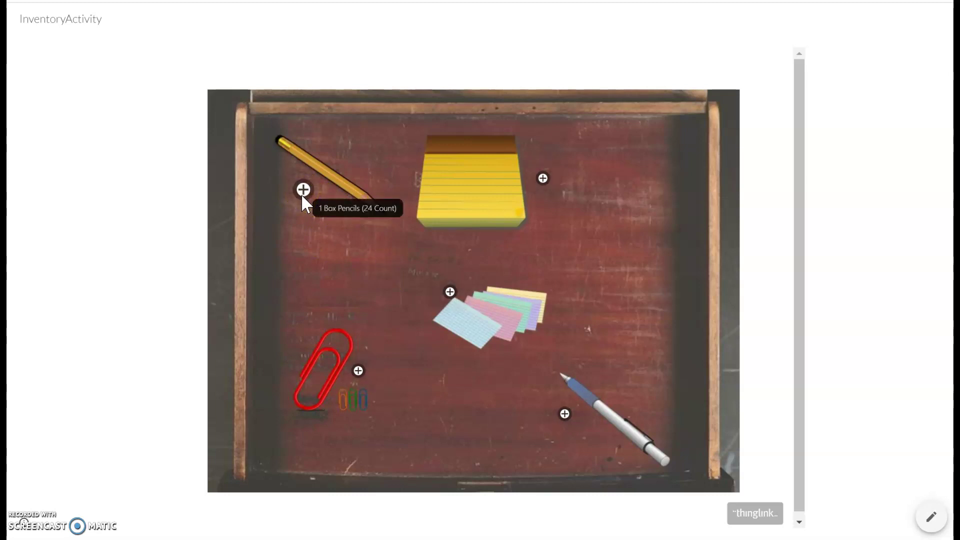
mouse_move(545, 181)
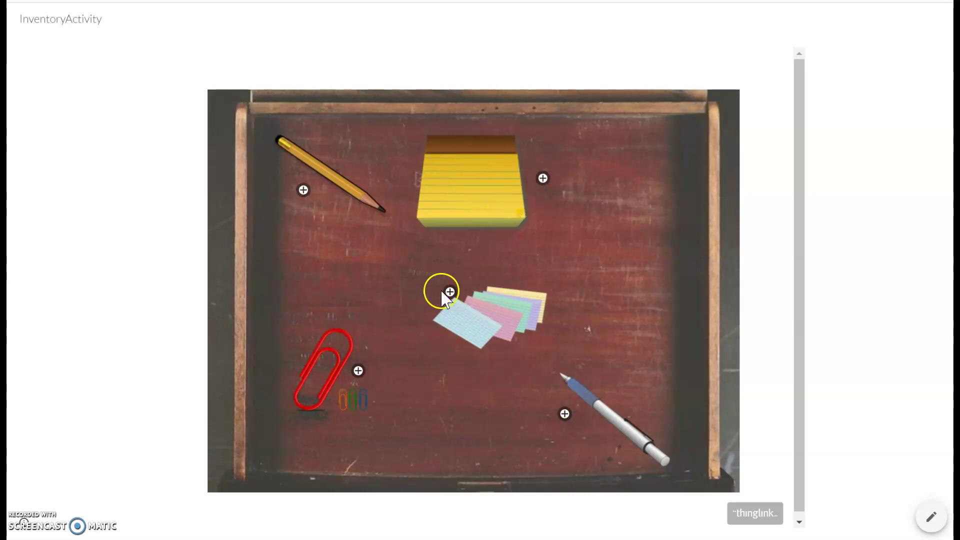
mouse_move(450, 293)
mouse_move(357, 370)
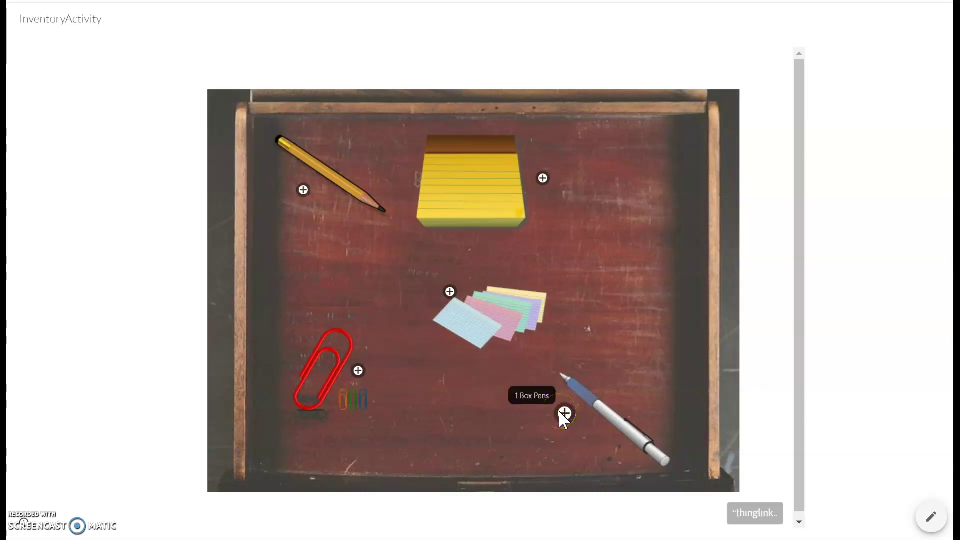
- Open the Office Supplies closet from the room picture and examine the stock labels of the note pad and gloves
key("ctrl+shift+Tab")
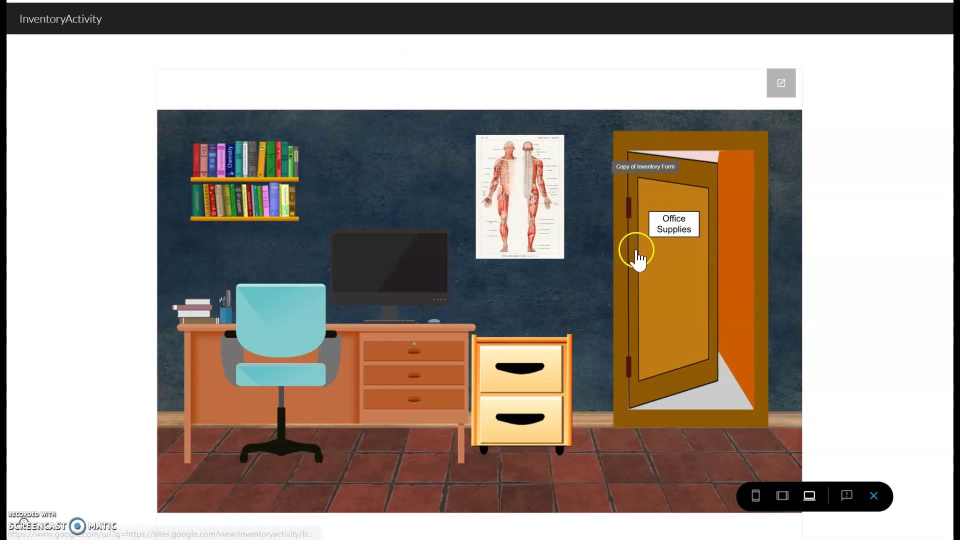
left_click(665, 269)
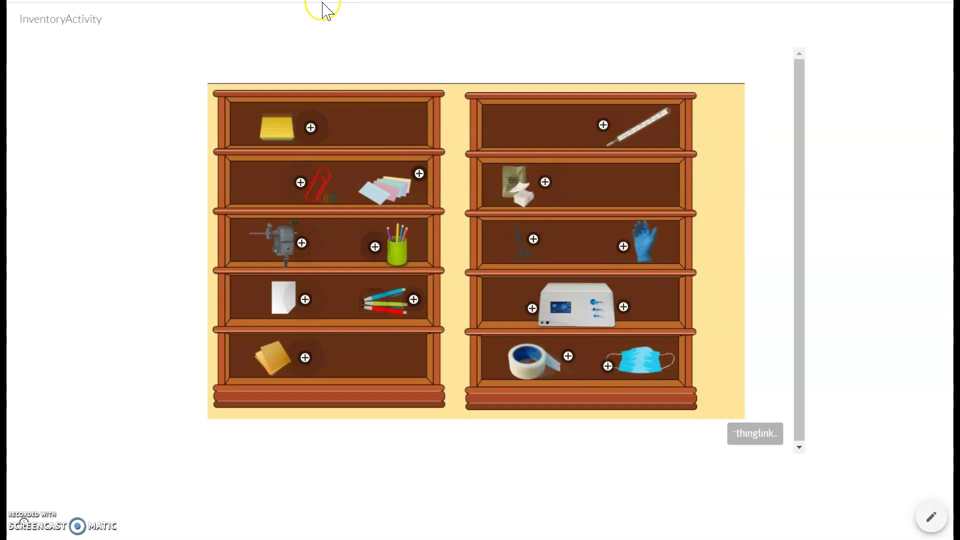
left_click(310, 128)
mouse_move(624, 243)
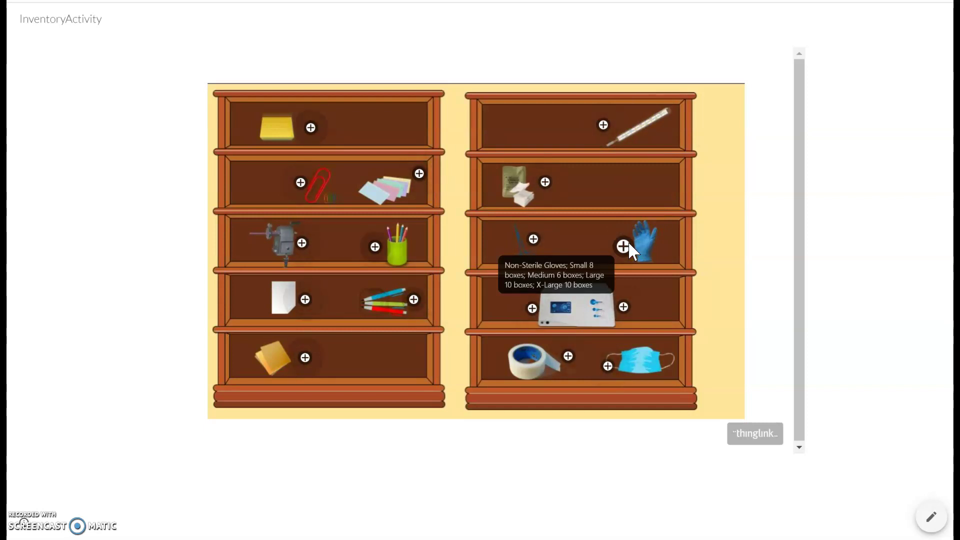
left_click(623, 224)
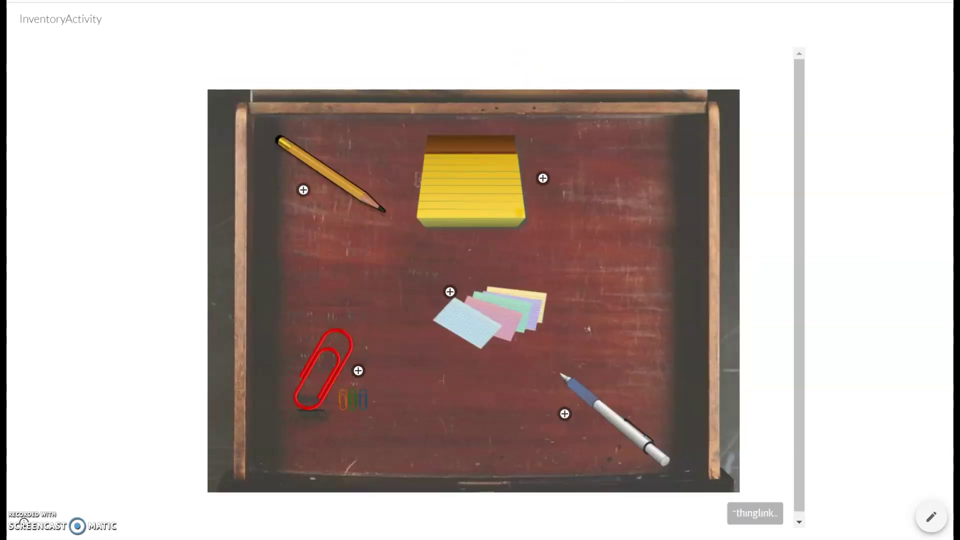
- Check the supply closet's pencil stock and record Pencils in the copied spreadsheet as 2 on hand and 1 to order
key("ctrl+Tab")
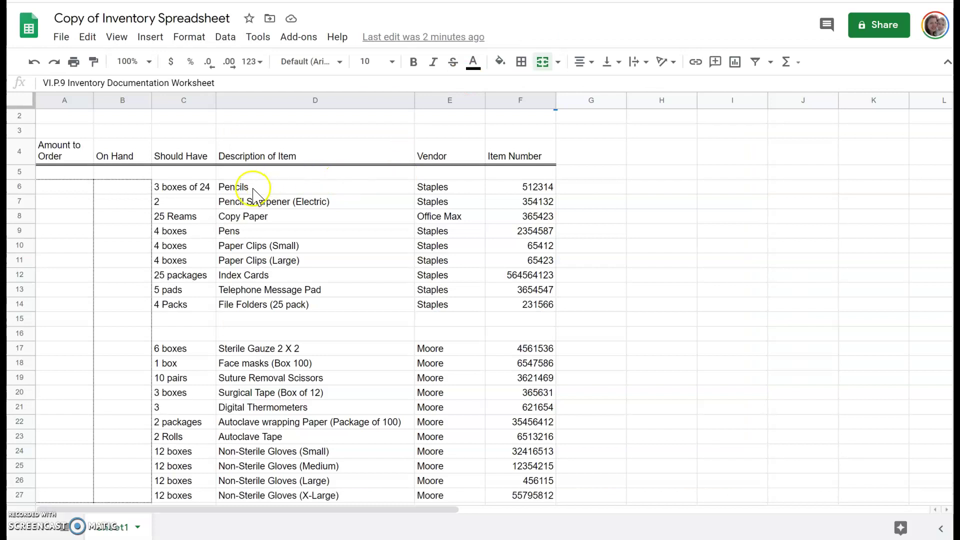
key("ctrl+Tab")
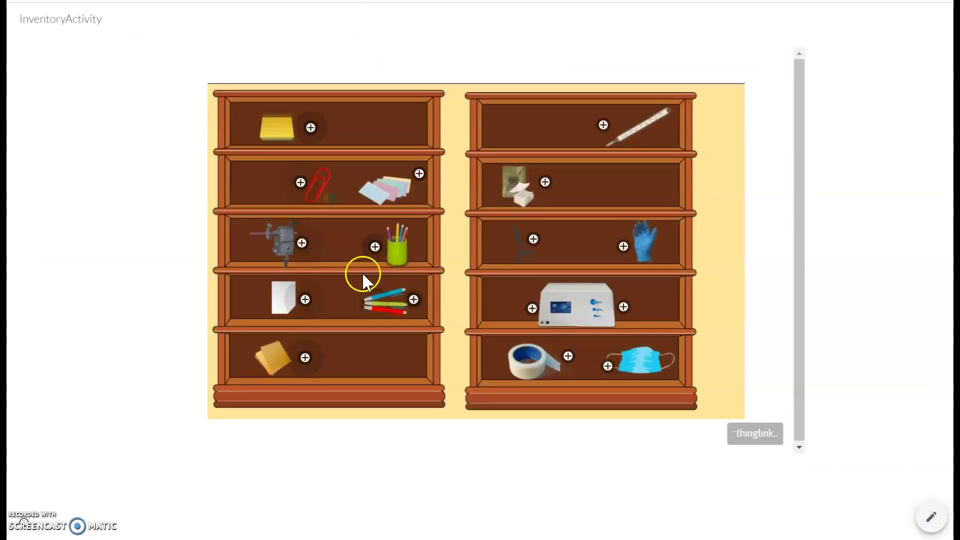
mouse_move(376, 239)
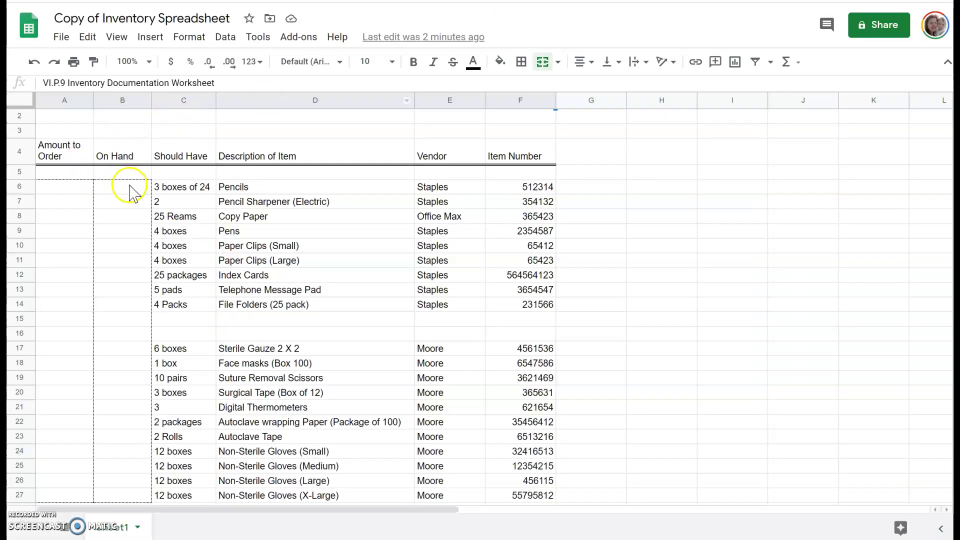
left_click(130, 186)
type("2")
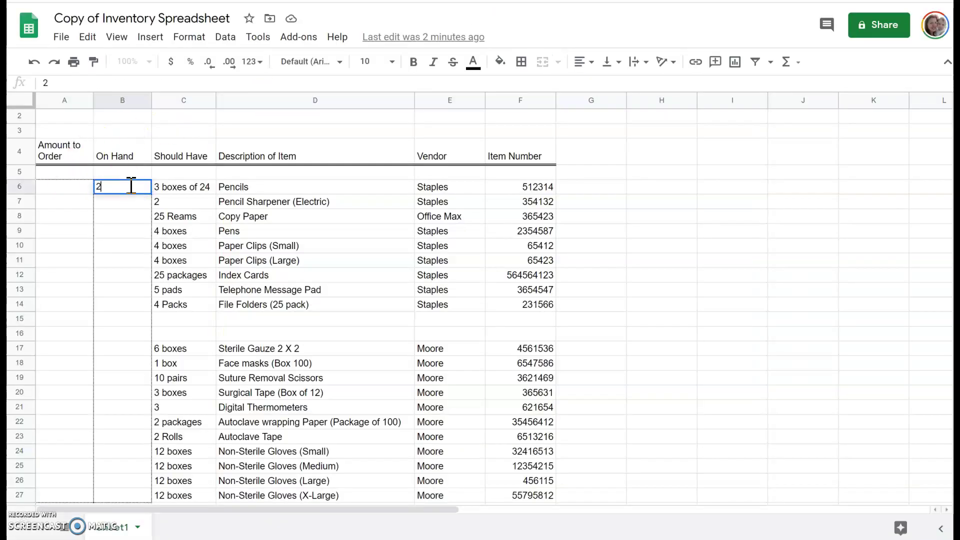
key("Left")
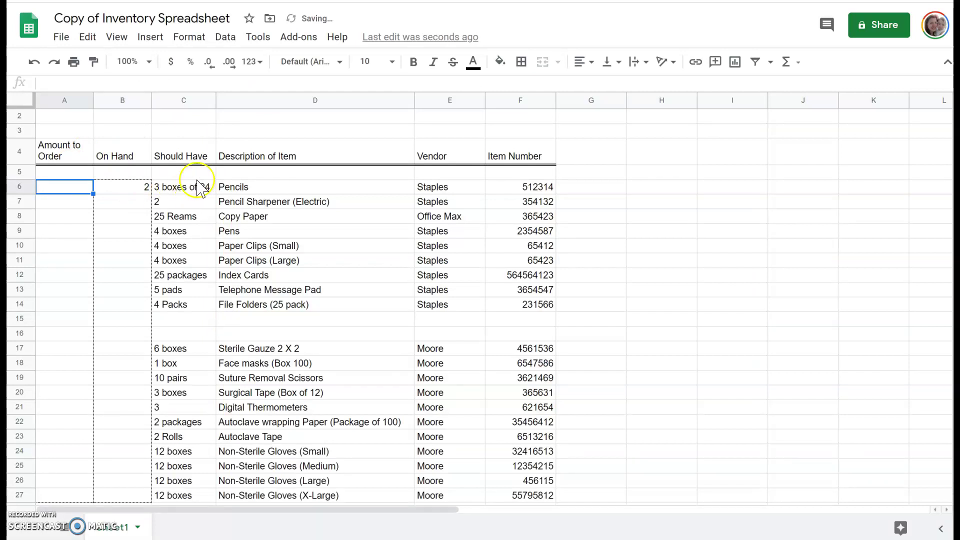
type("1")
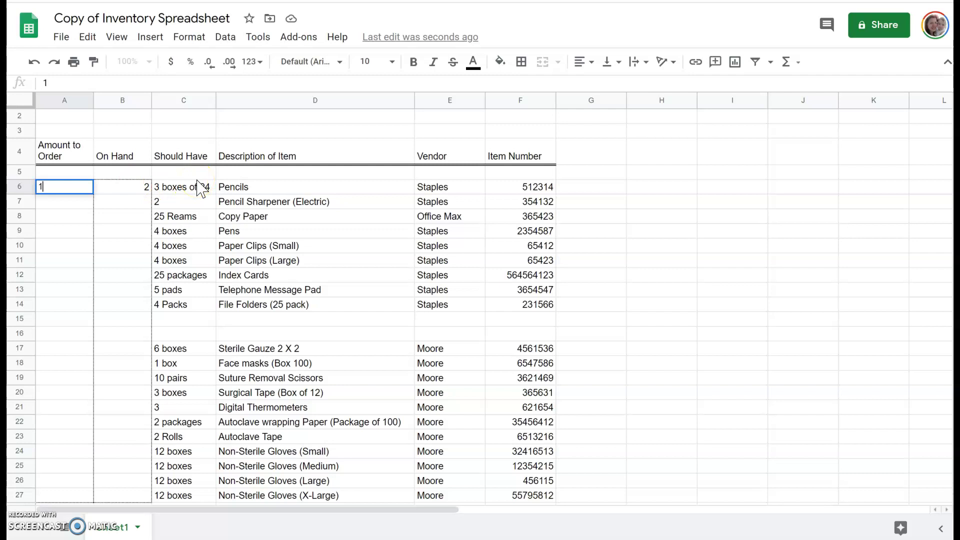
key("Return")
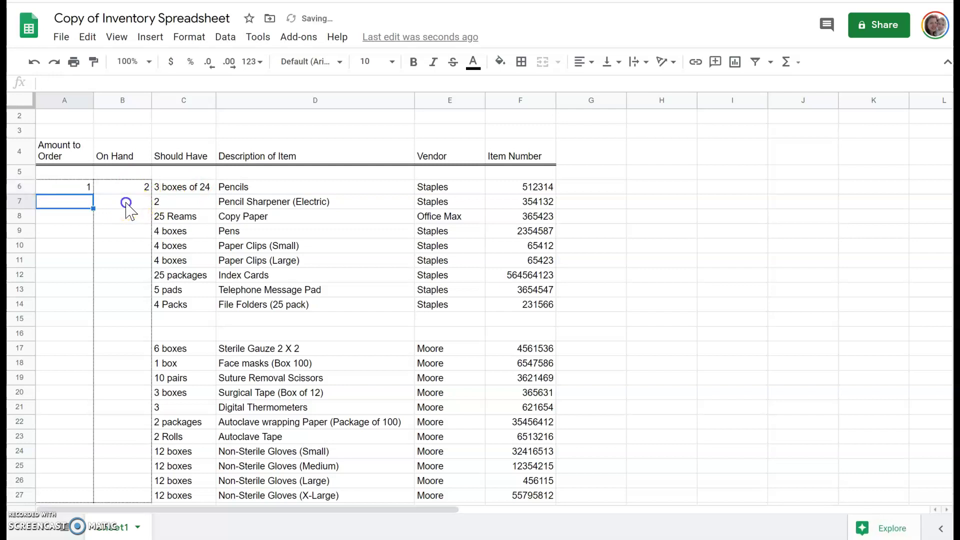
- Look for pencil sharpeners in the drawer and record Pencil Sharpener (Electric) as 1 on hand and 1 to order
left_click(124, 206)
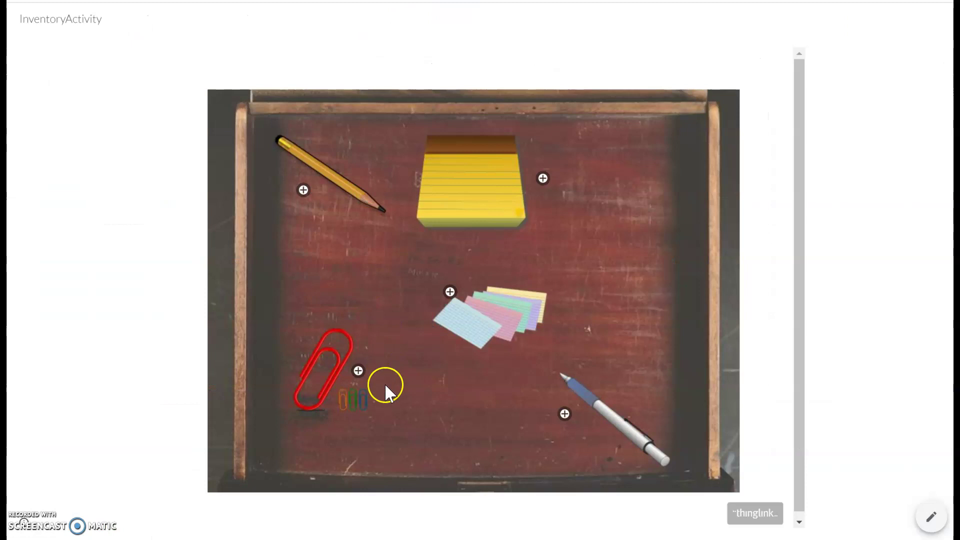
left_click(385, 383)
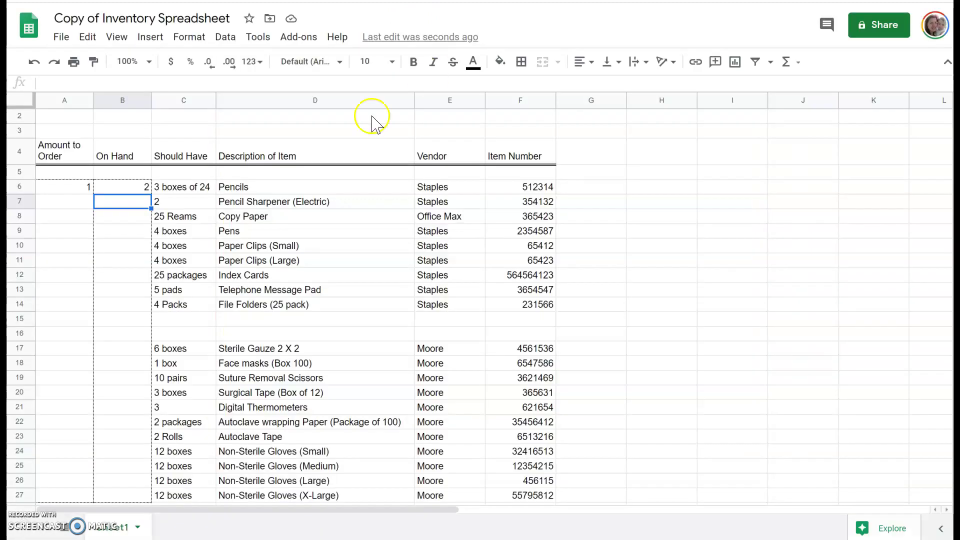
type("1")
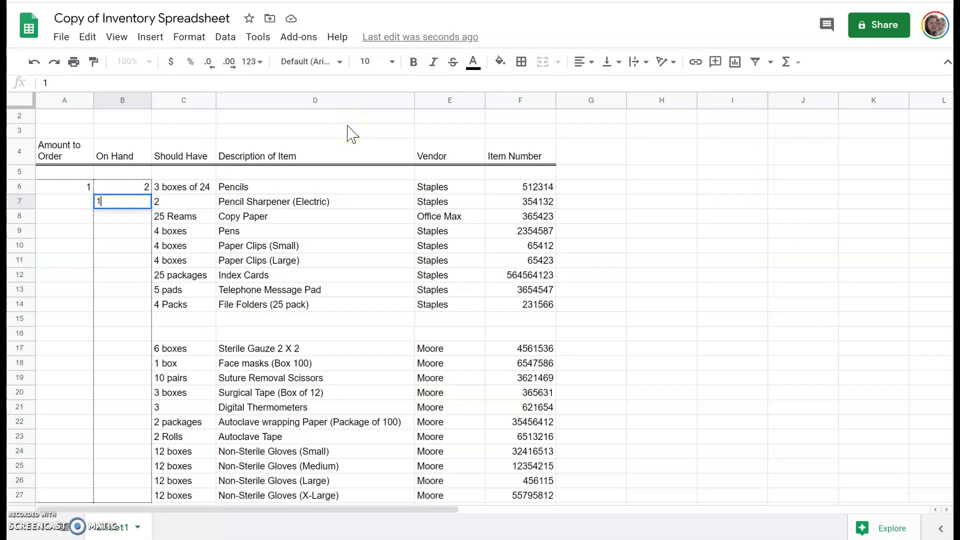
key("Left")
type("1")
key("Return")
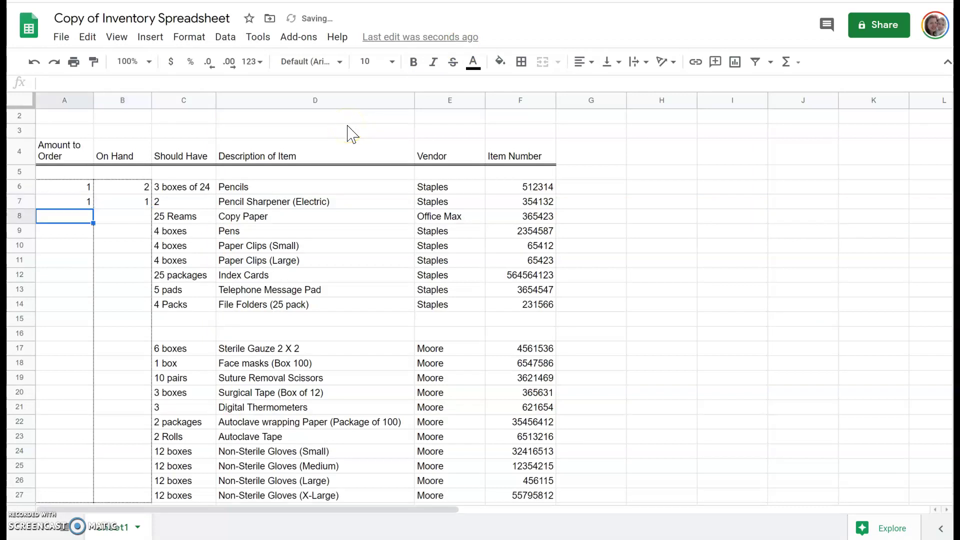
- Check the closet's paper stock and record Copy Paper as 10 on hand and 15 to order
left_click(125, 216)
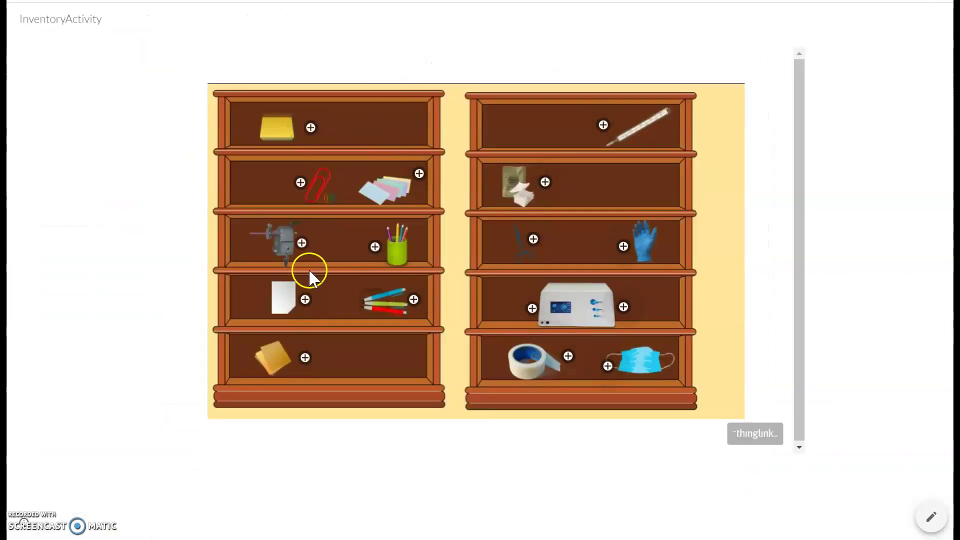
mouse_move(305, 300)
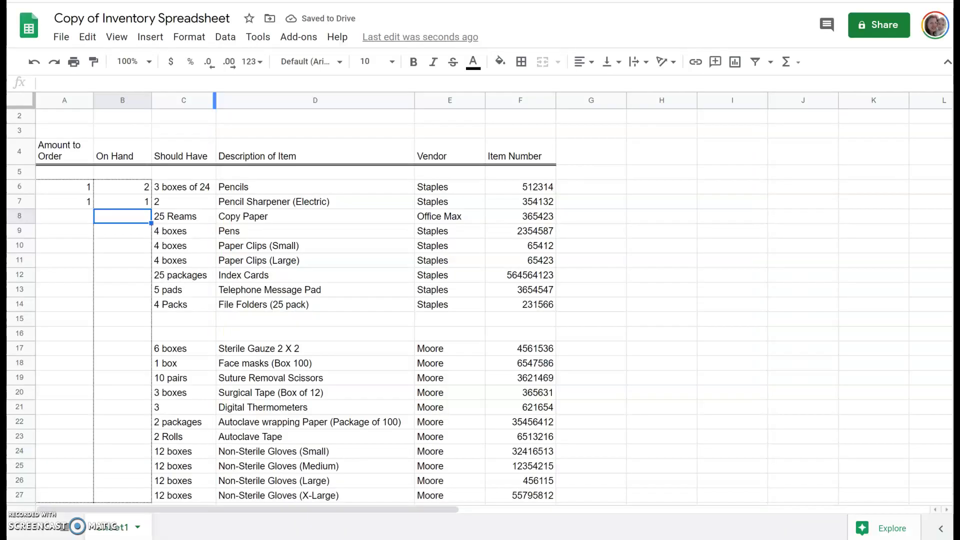
type("10")
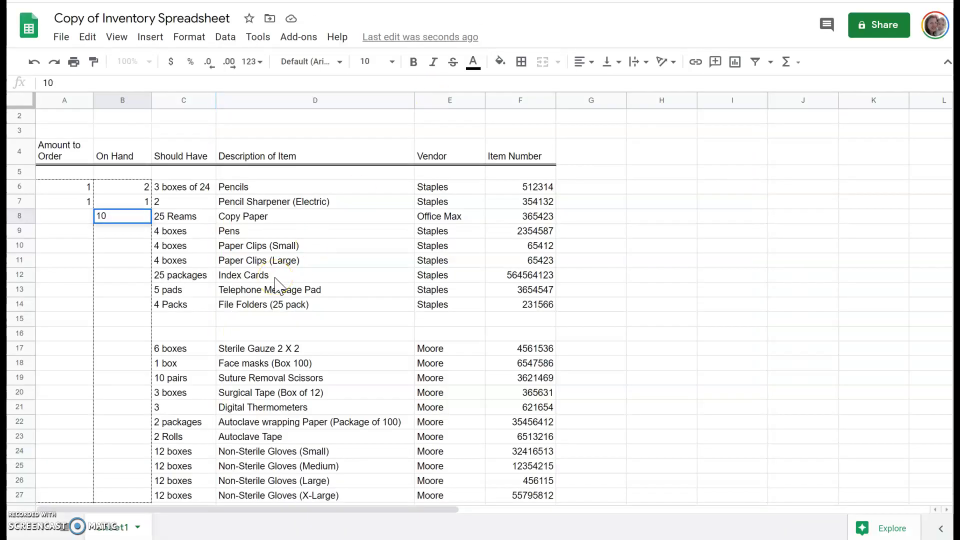
key("Left")
type("15")
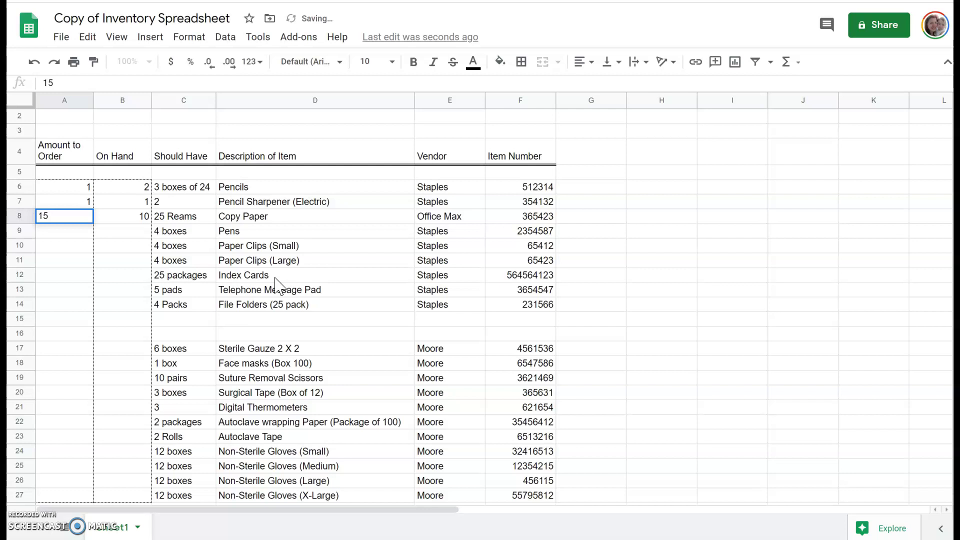
key("Return")
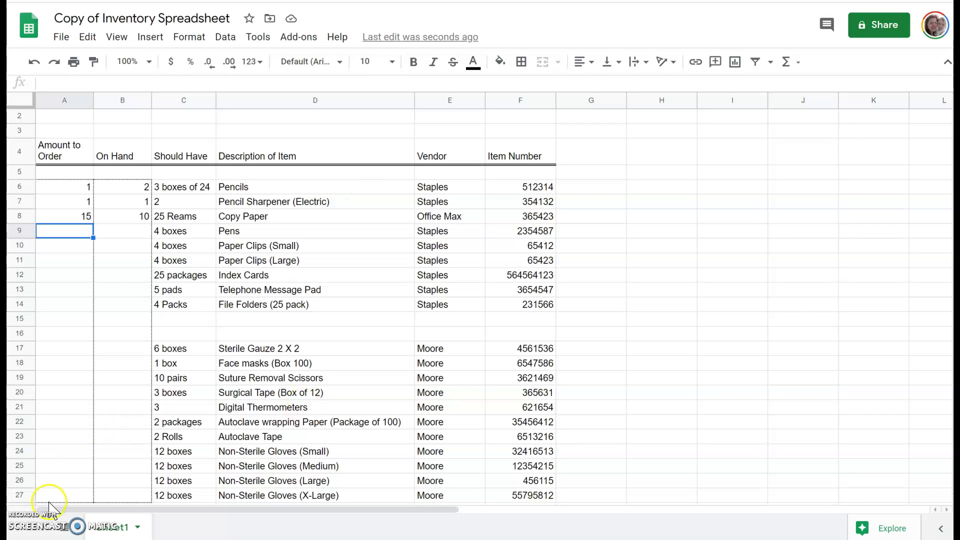
- Switch to the original Inventory Spreadsheet and replace its title in row 1 with "Office Inventory Spreadsheet"
key("alt+Tab")
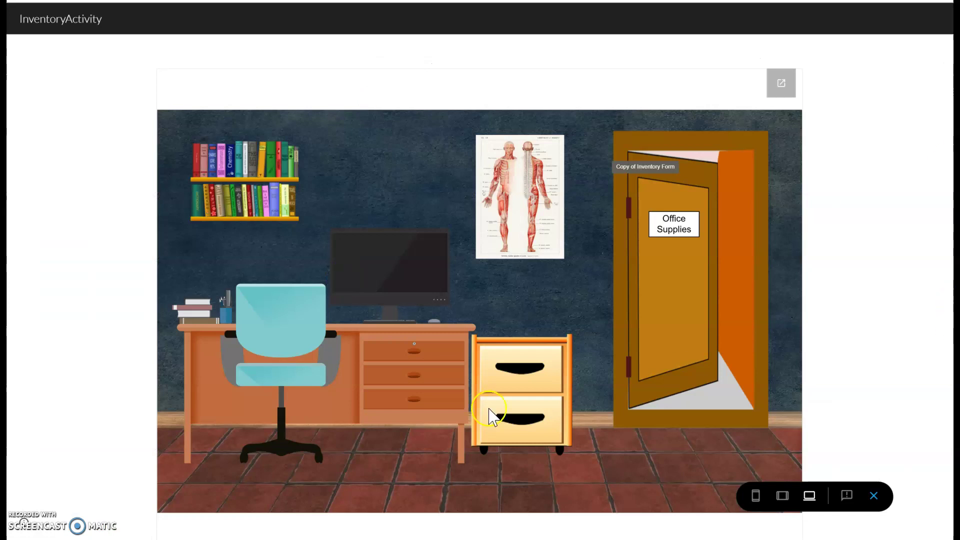
key("alt+Tab")
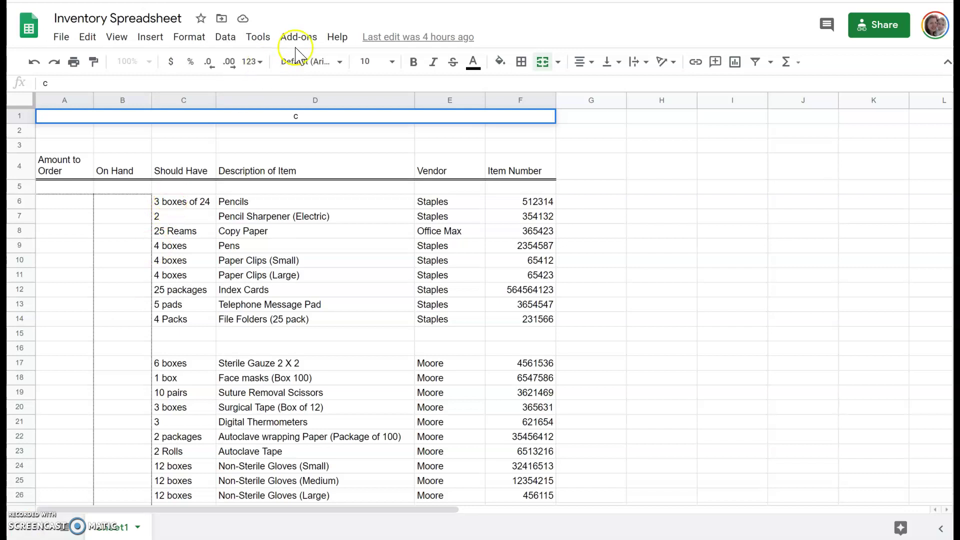
double_click(311, 112)
left_click_drag(309, 116, 288, 117)
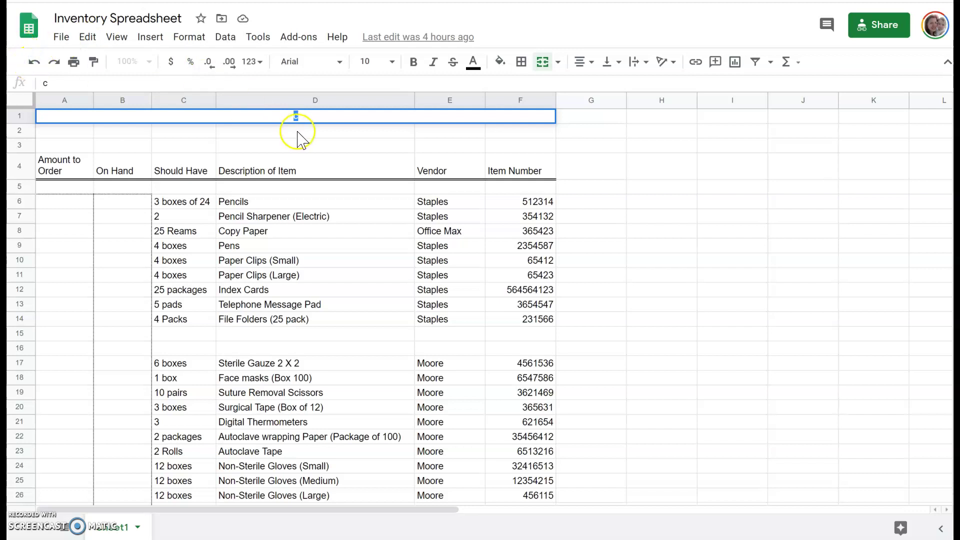
type("Office Inventor")
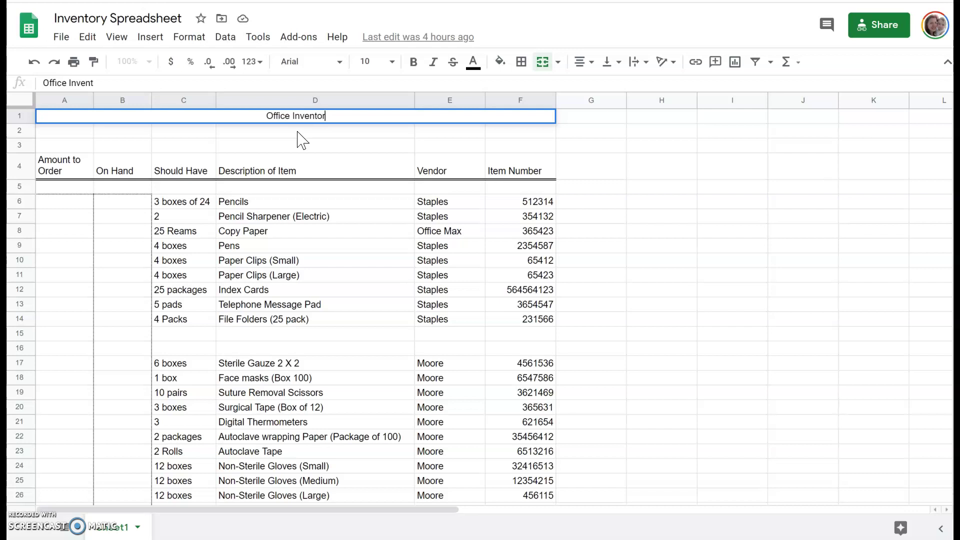
type("y Spreads")
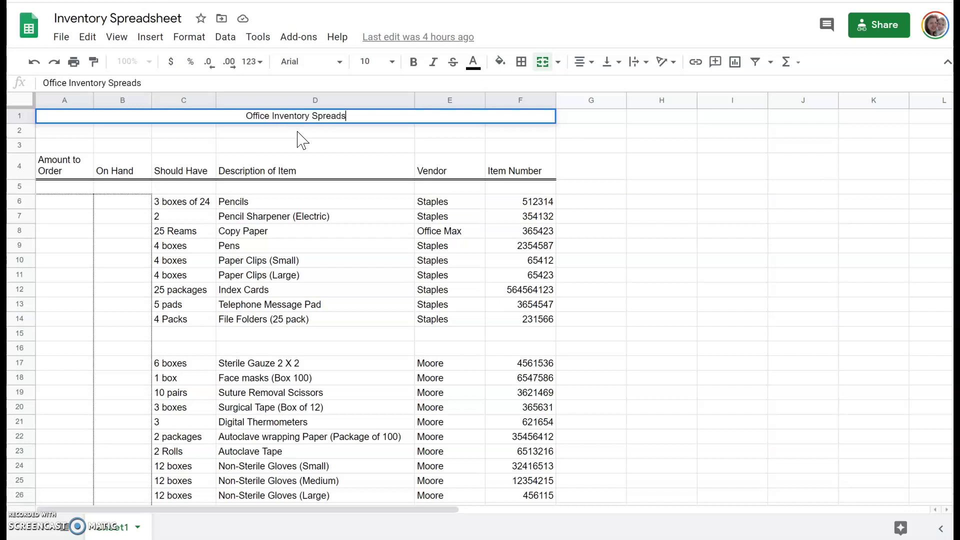
type("heet")
key("Return")
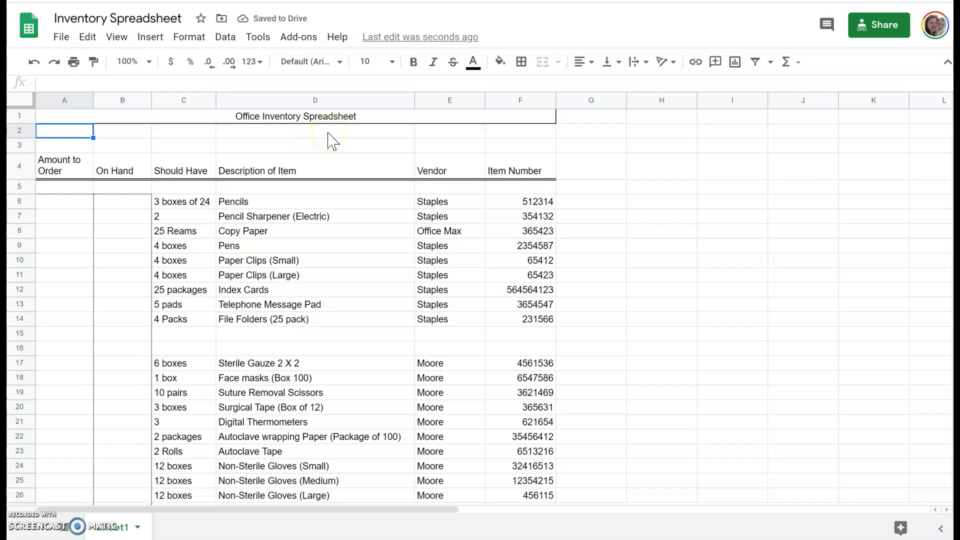
- Return to the Inventory folder in Drive and look at the options for creating a new Google Sheets file
key("ctrl+w")
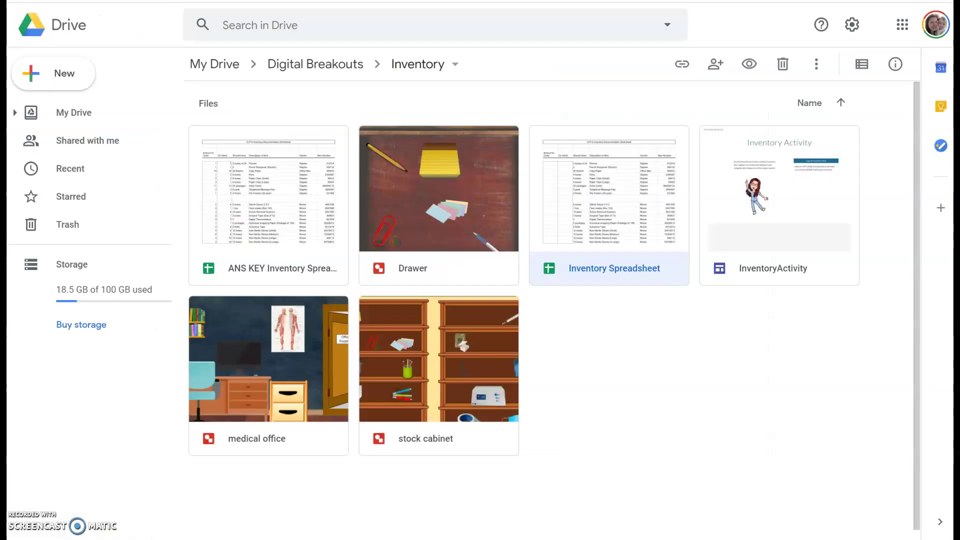
left_click(78, 76)
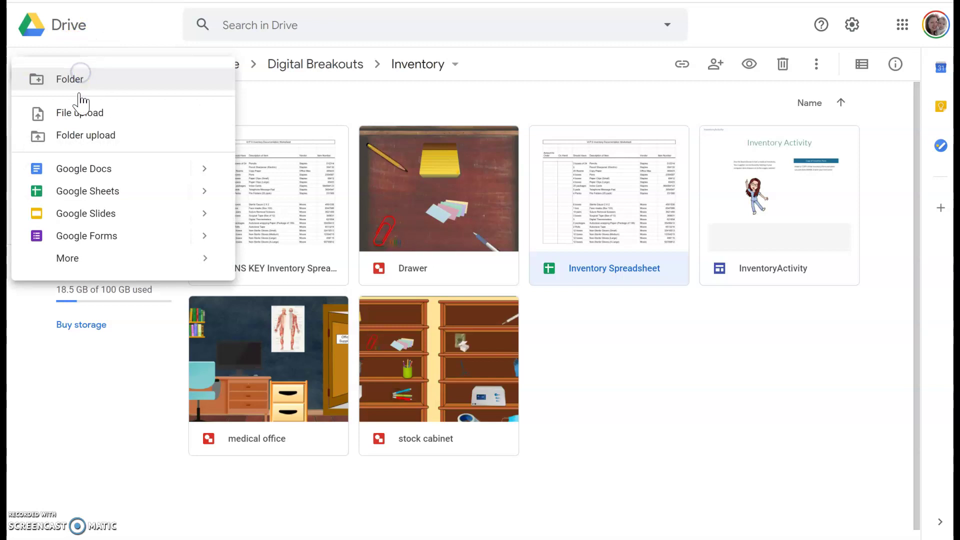
mouse_move(211, 196)
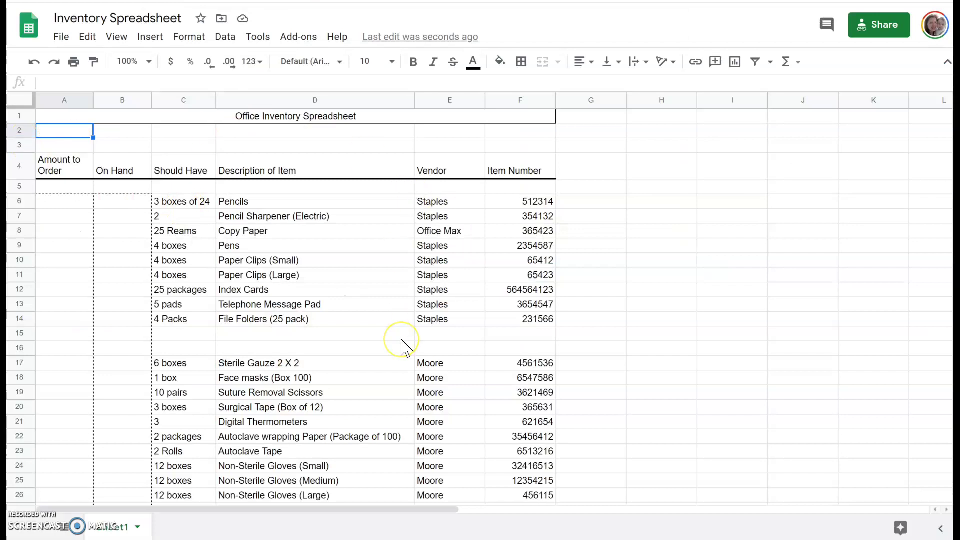
- Examine the Pencils row's order, on-hand, description, vendor and item number cells, and look through the rest of the item list
left_click(125, 200)
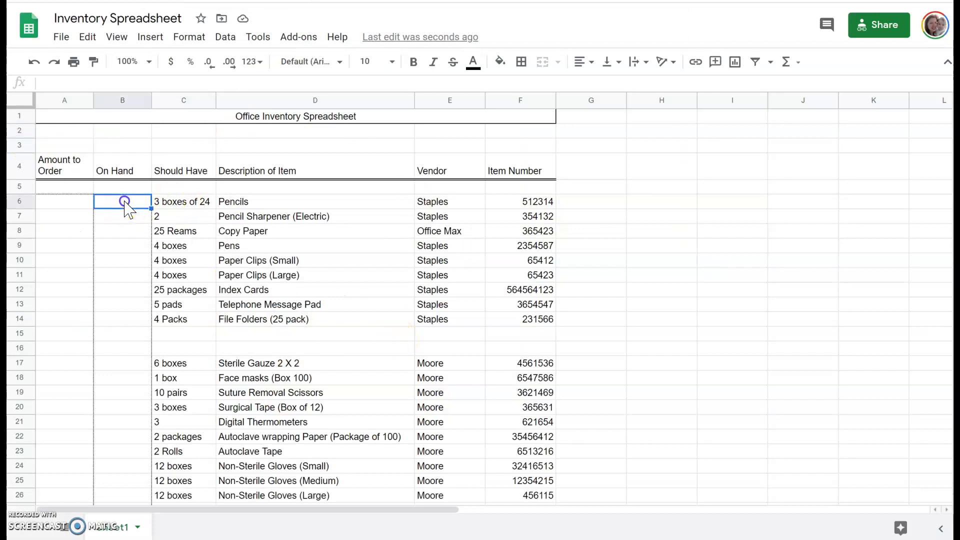
left_click(75, 200)
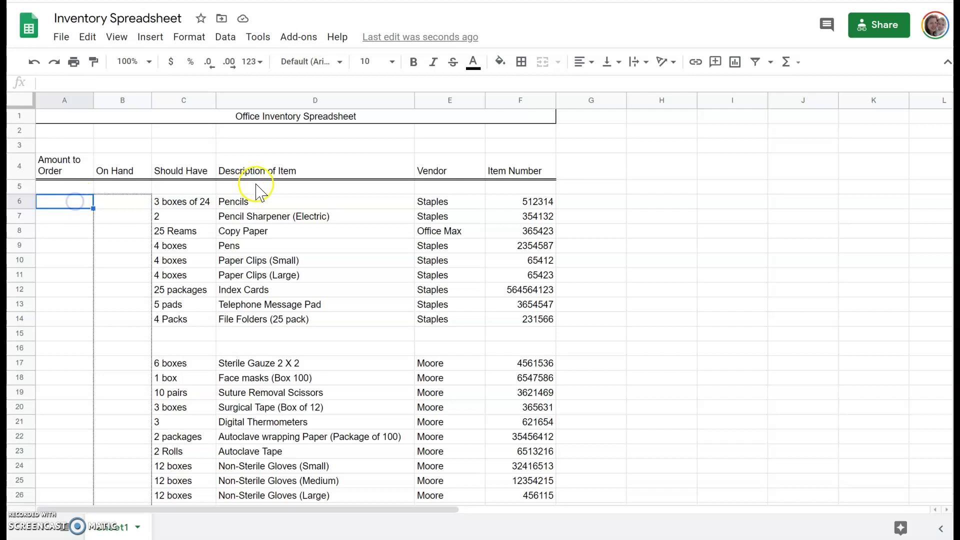
left_click(266, 202)
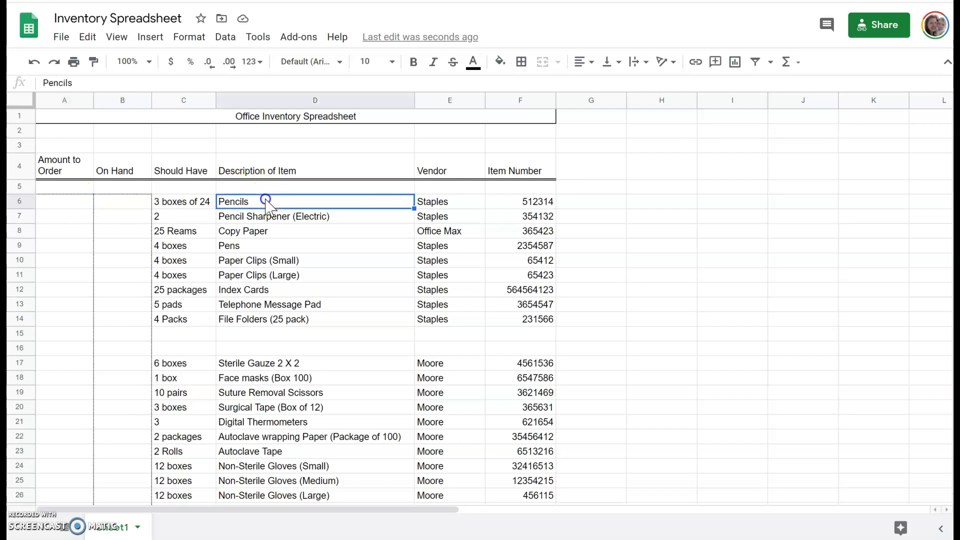
left_click(458, 192)
left_click(527, 205)
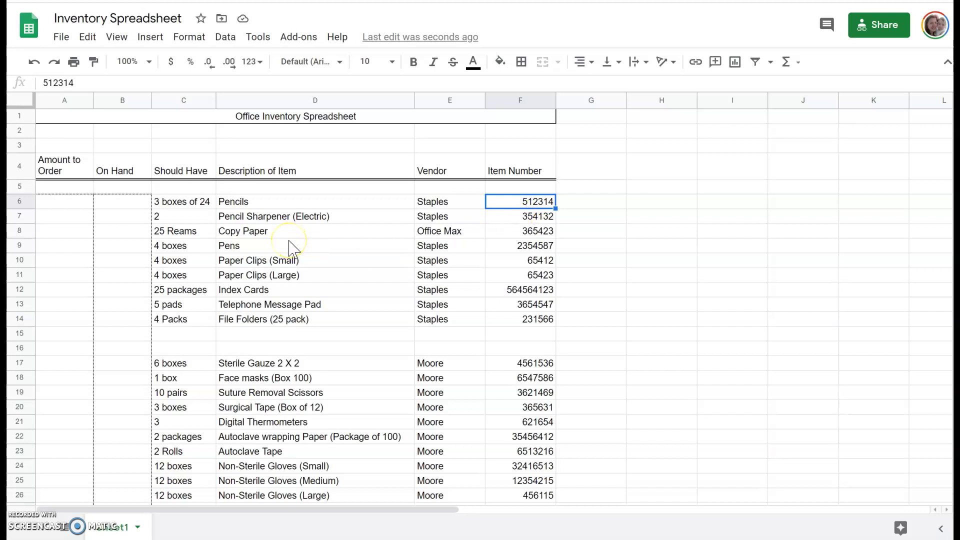
left_click(69, 205)
left_click(114, 203)
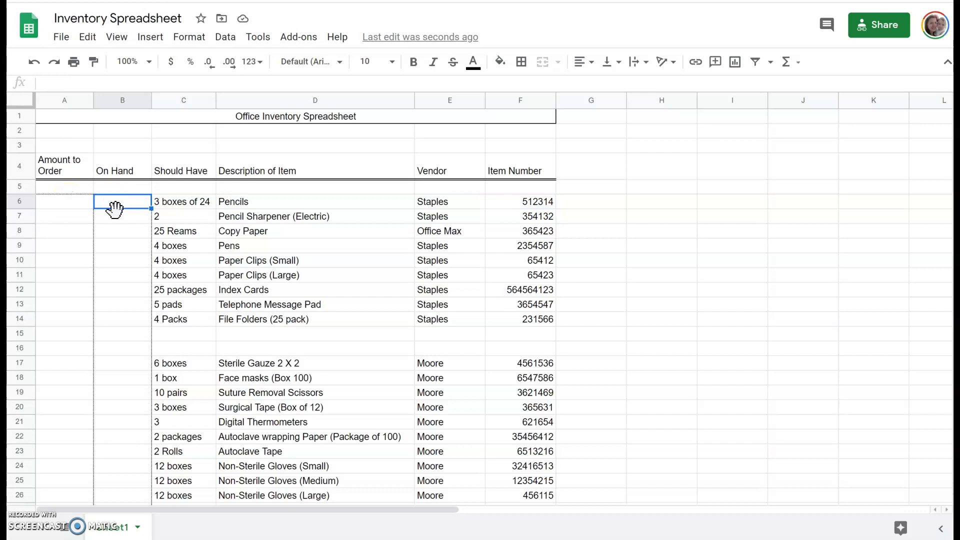
left_click(117, 217)
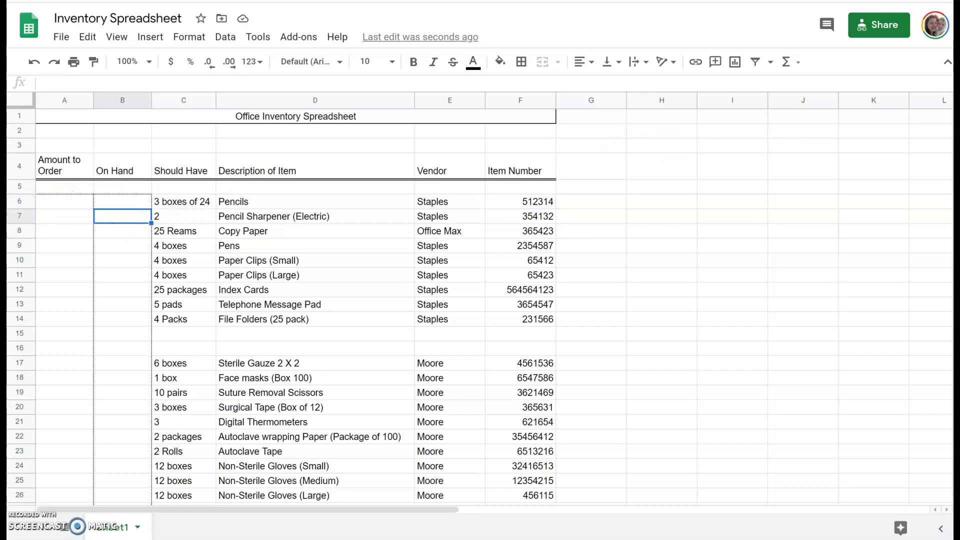
scroll(280, 300, "down", 2)
scroll(280, 300, "up", 2)
scroll(280, 300, "down", 3)
scroll(280, 300, "up", 3)
- Check the inventory spreadsheet's link-sharing access and viewer permission, and close the sharing settings
left_click(898, 34)
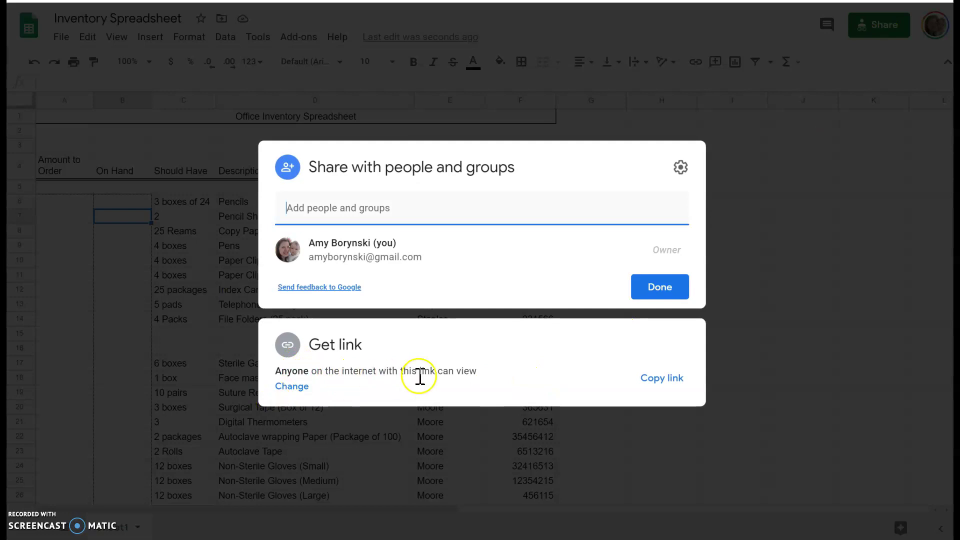
left_click(293, 387)
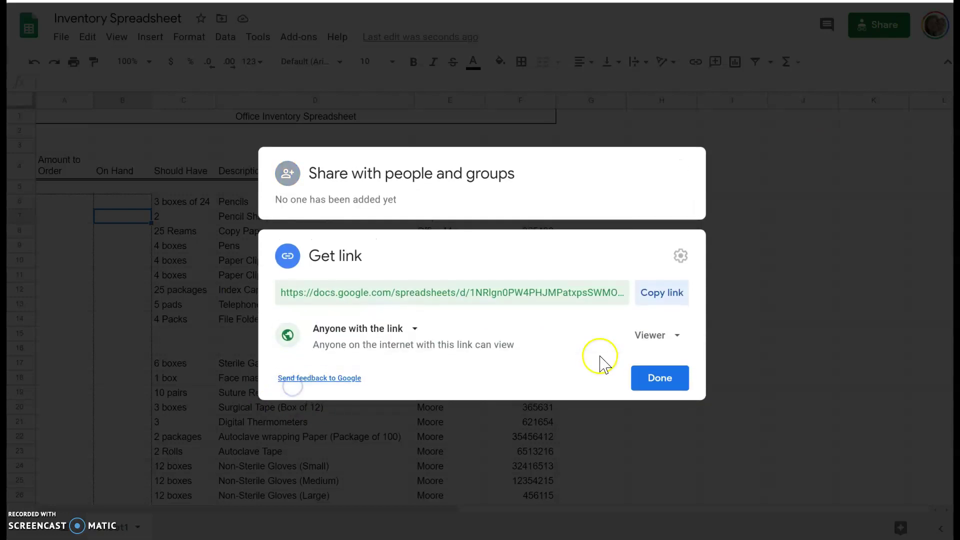
left_click(668, 379)
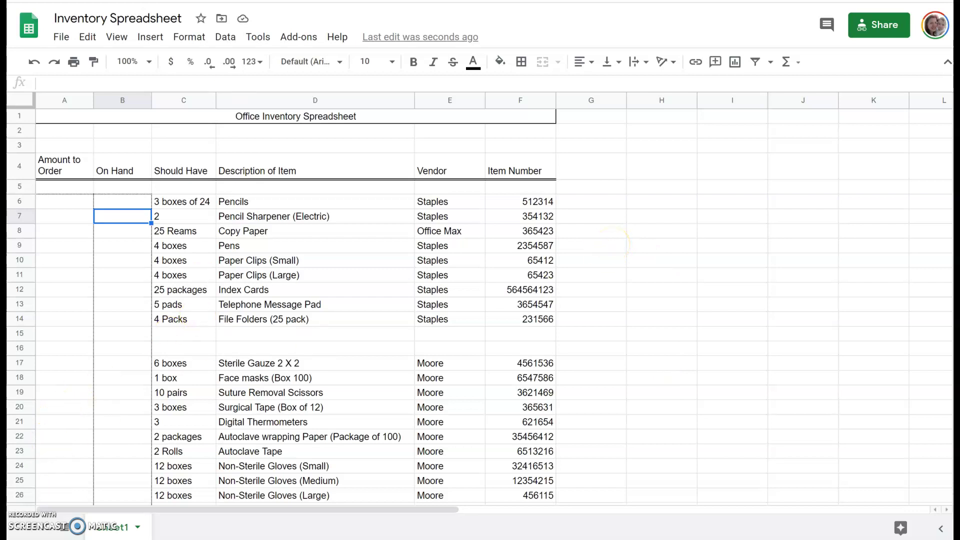
- Close the spreadsheet and create a new blank Google Sites site from the Inventory folder in Drive
key("ctrl+w")
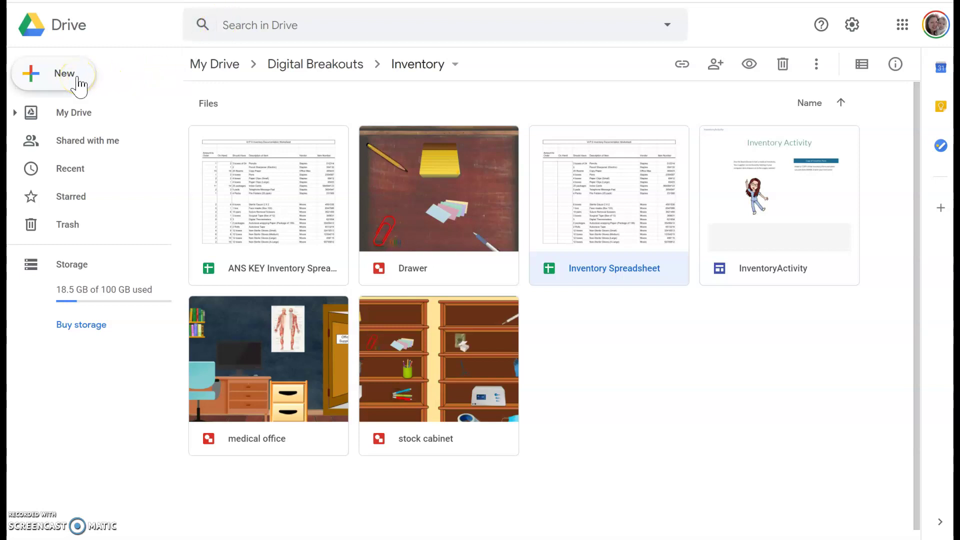
left_click(75, 75)
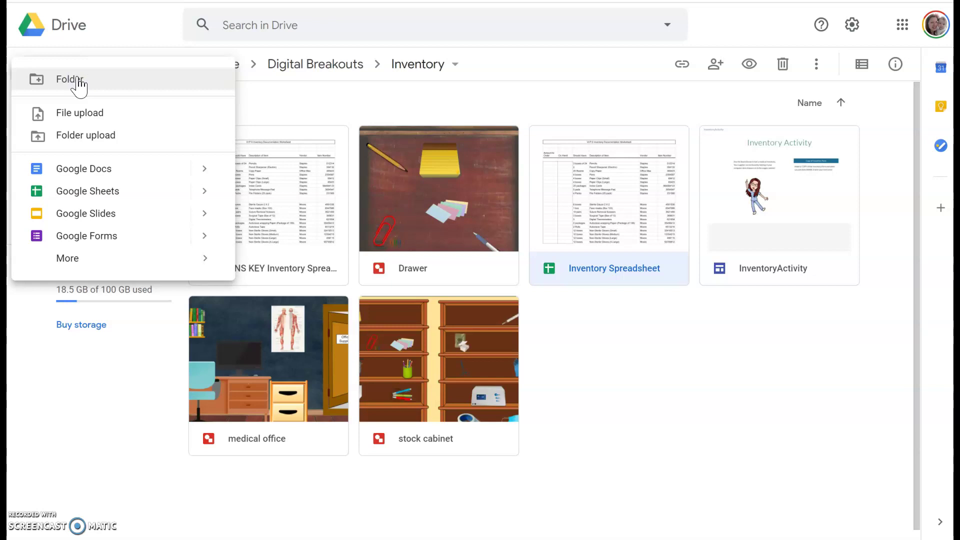
left_click(111, 261)
left_click(289, 320)
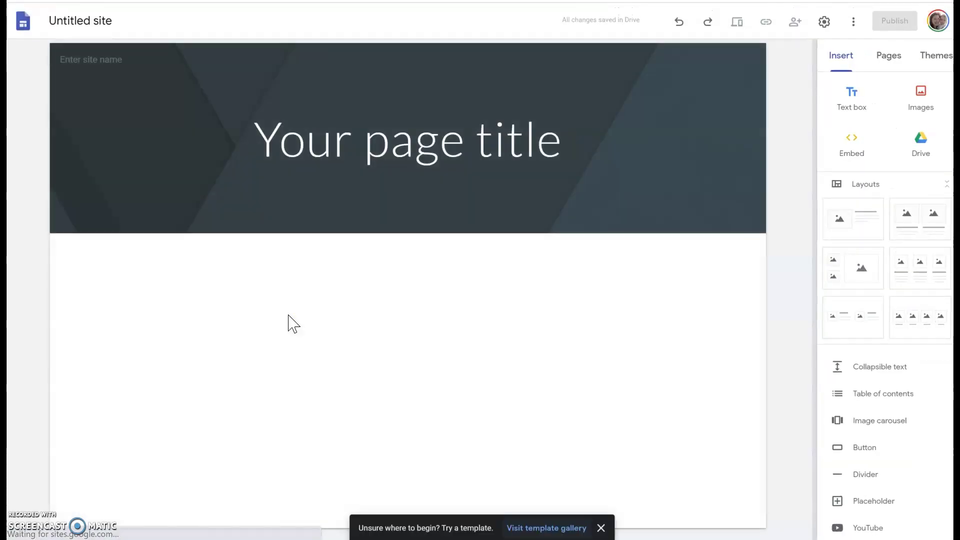
- Change the new site's page header type to Title only
left_click(368, 160)
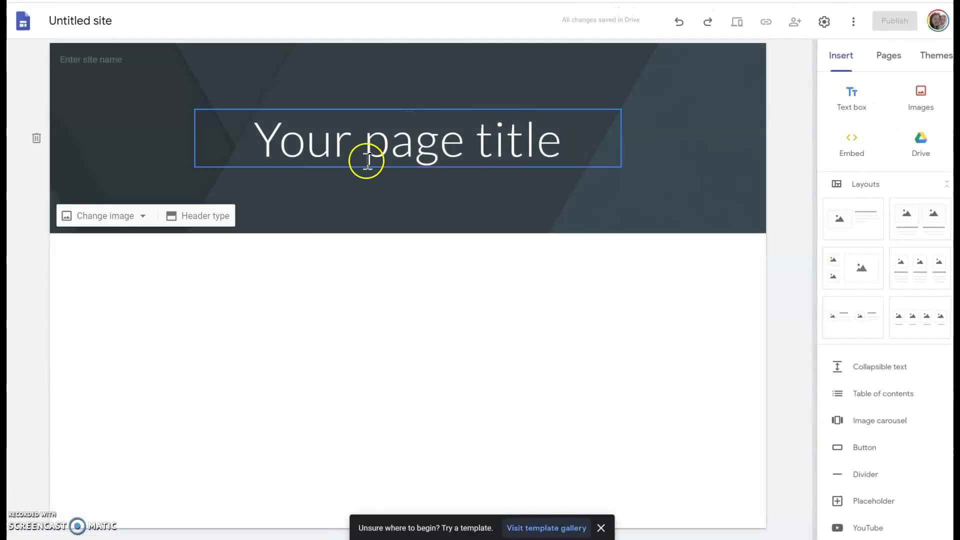
left_click(210, 215)
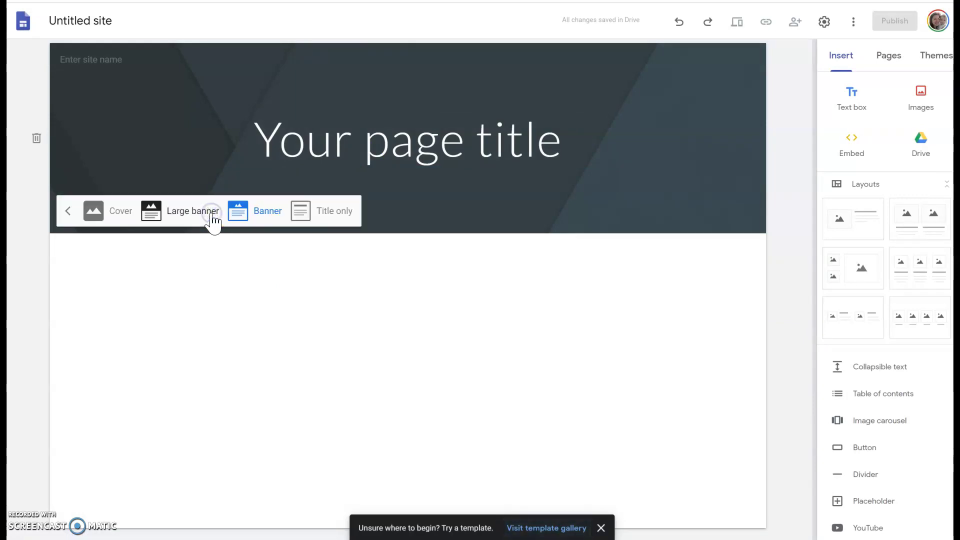
left_click(325, 211)
- Replace the placeholder page title with "Inventory Management Game"
left_click(433, 98)
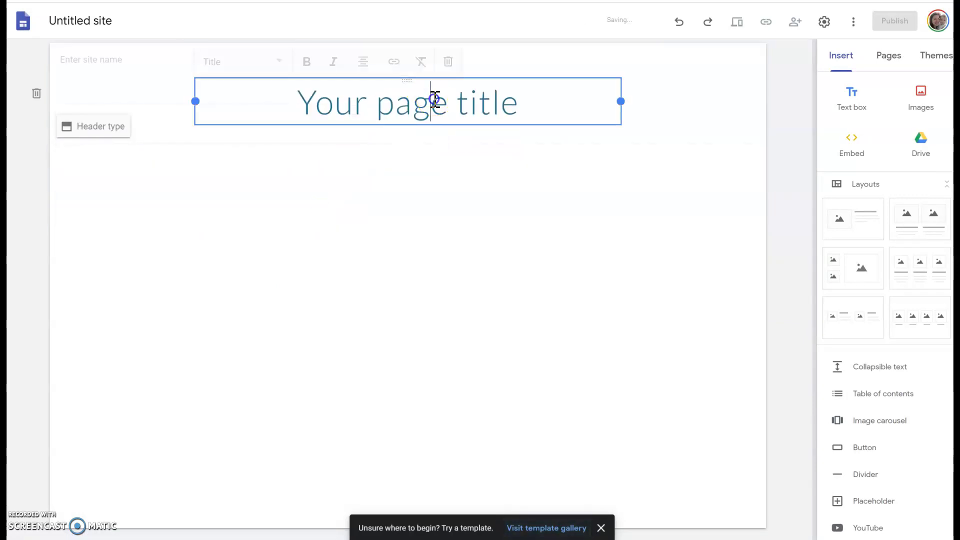
left_click(533, 113)
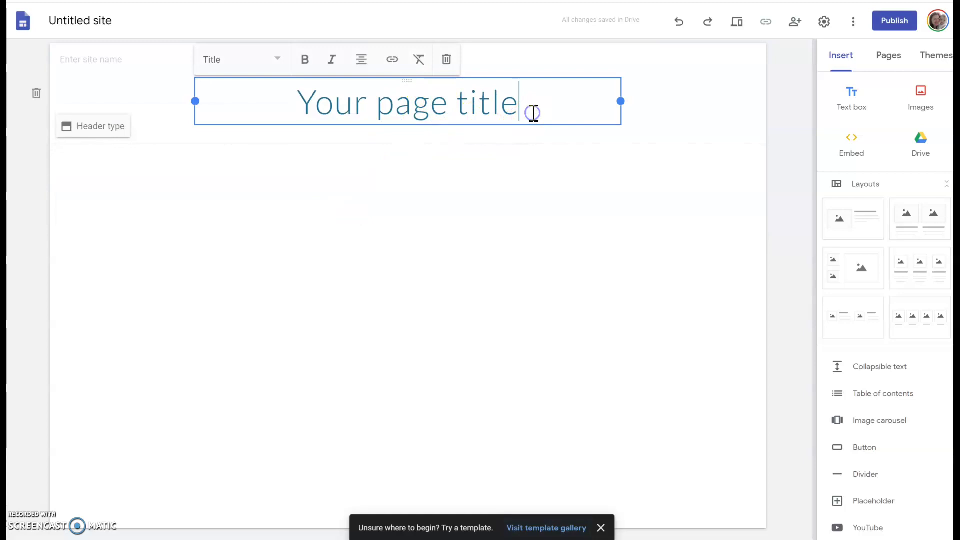
left_click_drag(533, 113, 278, 95)
key("BackSpace")
type("Inventory Management Game")
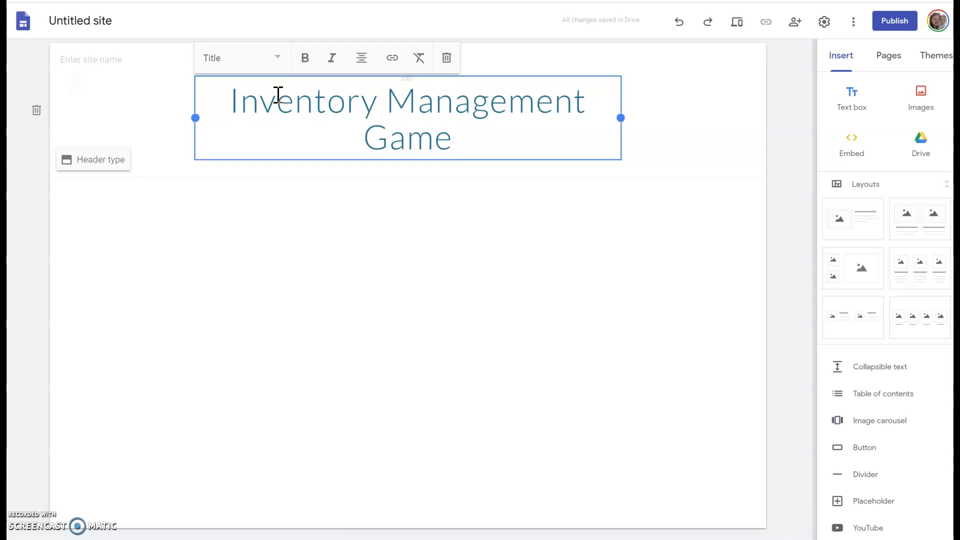
- Name the site "IntenvtorySetUp", written without spaces
left_click(92, 59)
type("Intenv")
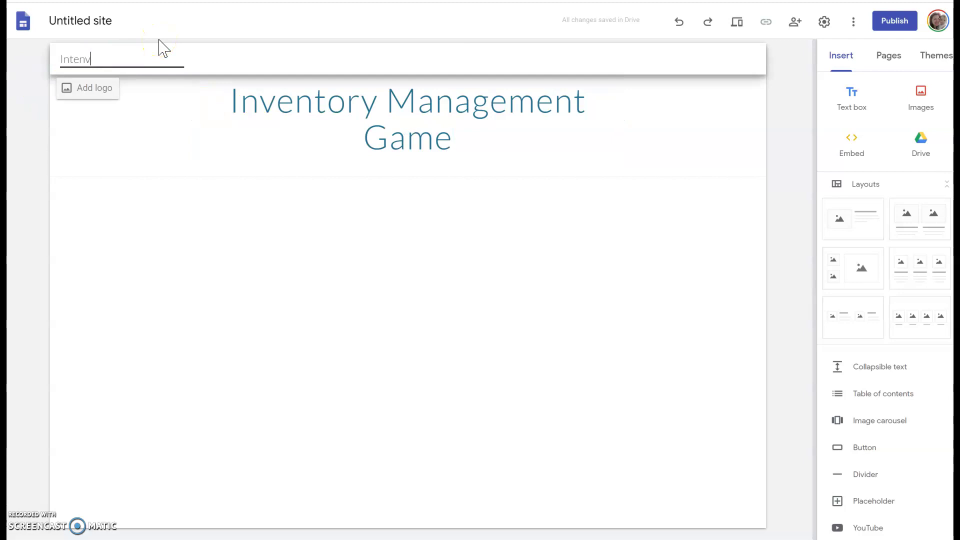
type("torySet Up")
key("BackSpace")
key("BackSpace")
key("BackSpace")
type("Up")
left_click(202, 66)
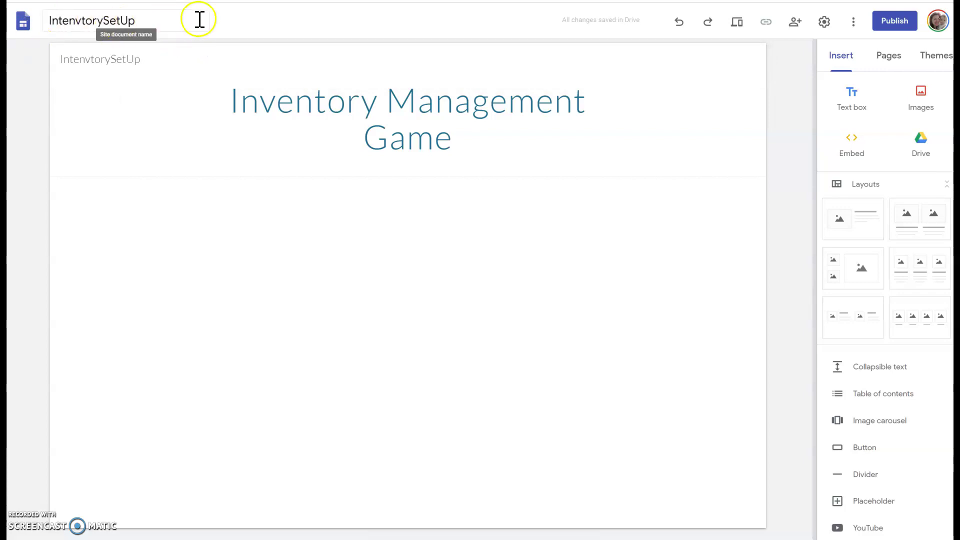
left_click(108, 61)
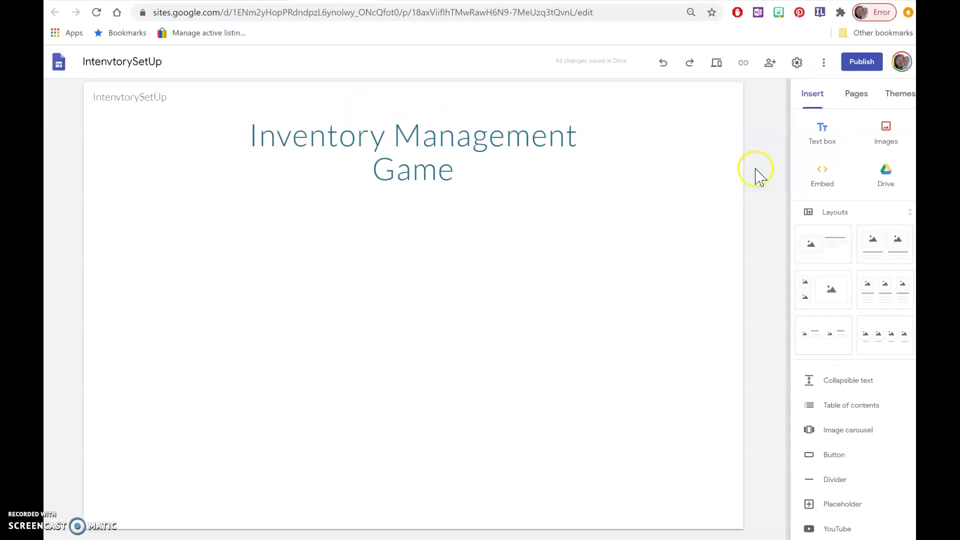
- Search the Bitmoji extension for "pointing" and copy the first image of the character pointing with both hands
left_click(780, 12)
left_click(780, 15)
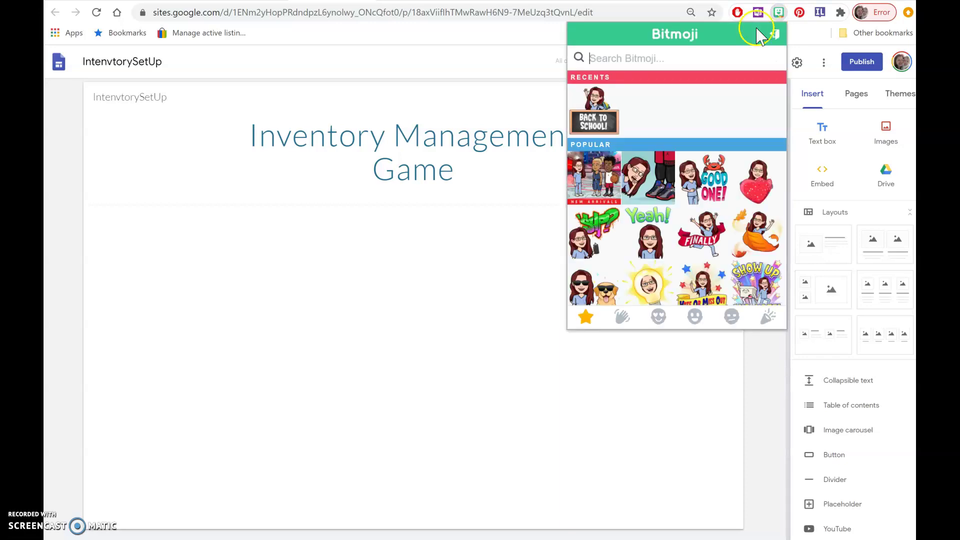
type("pointing")
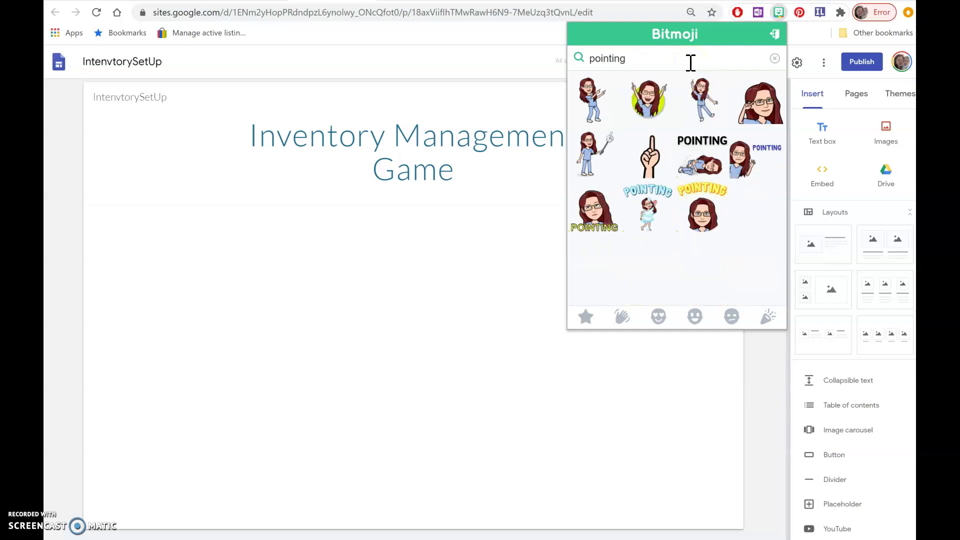
left_click(609, 116)
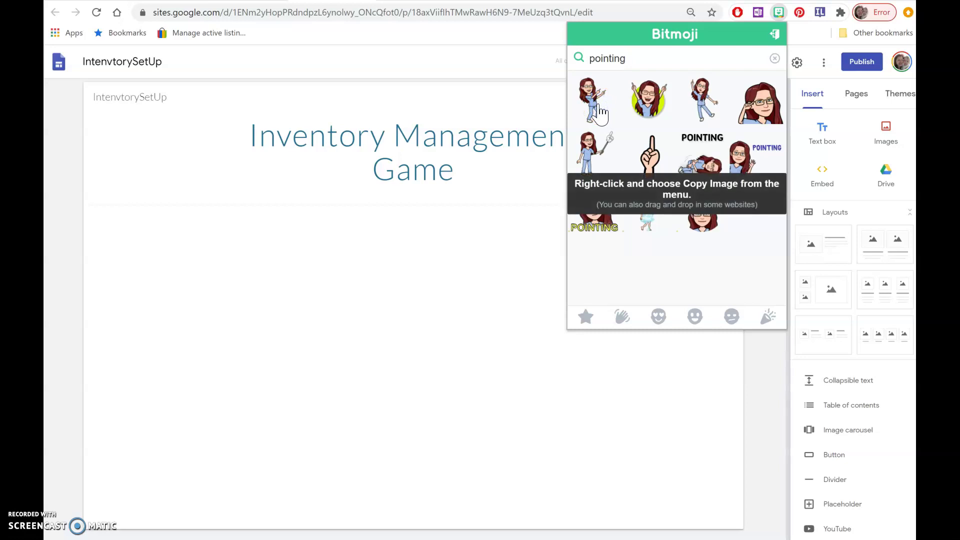
right_click(596, 110)
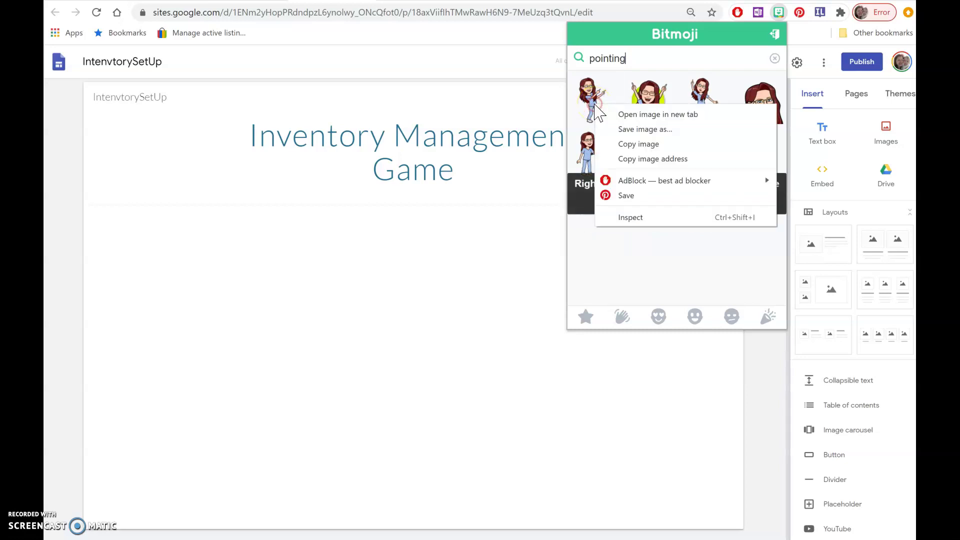
left_click(631, 144)
- Paste the copied Bitmoji onto the page below the title and move it slightly inward from the page edge
left_click(280, 406)
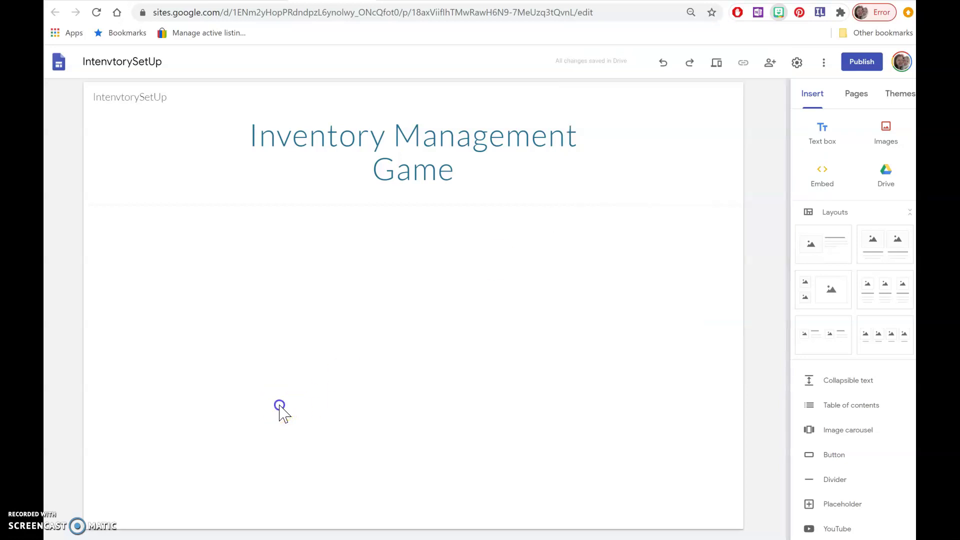
key("ctrl+v")
left_click_drag(257, 333, 326, 365)
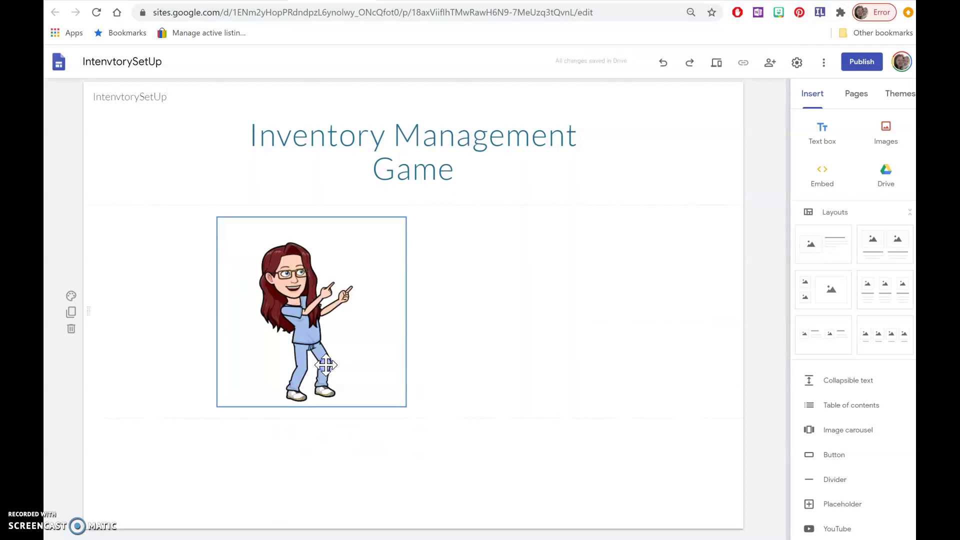
- Insert a text box, narrow it to about a third of the page width, and move it beside the Bitmoji
left_click(822, 131)
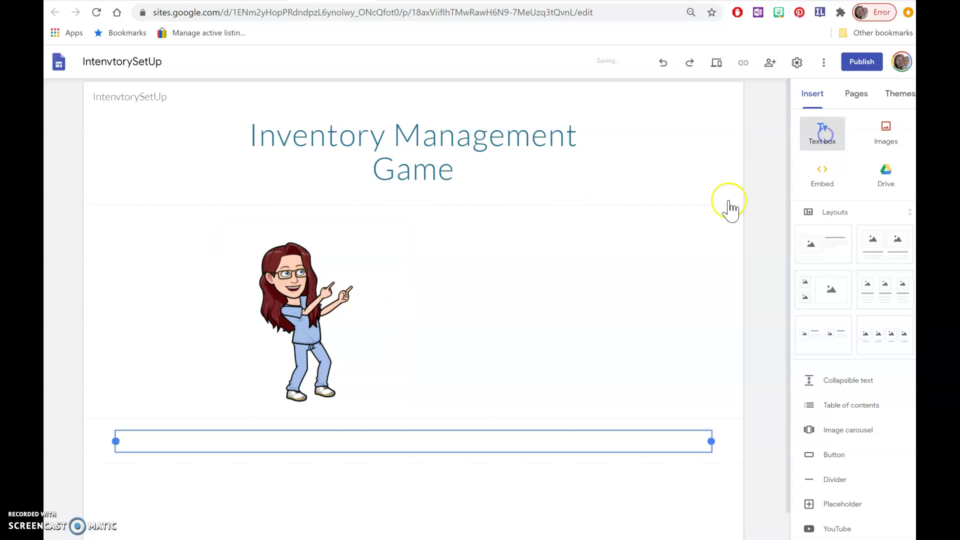
left_click_drag(112, 409, 522, 408)
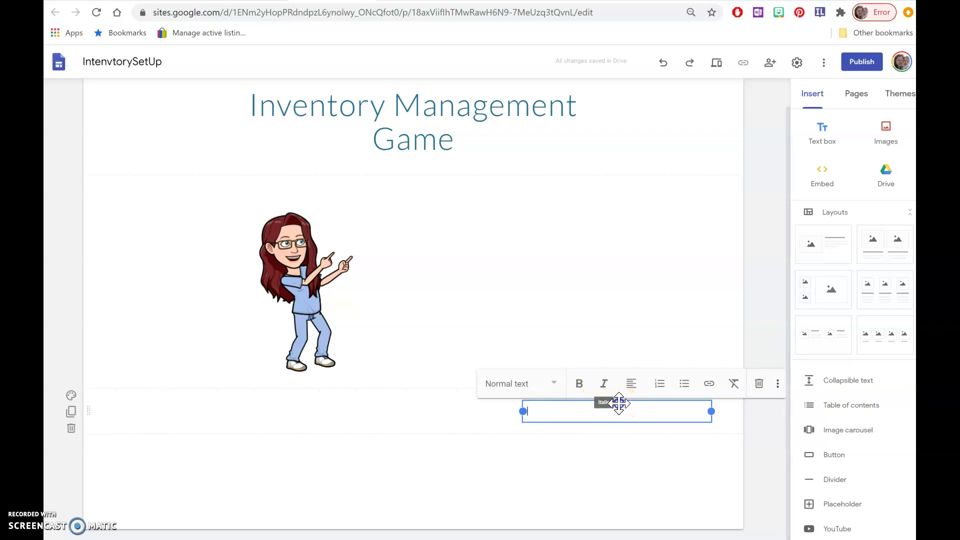
left_click(611, 407)
left_click_drag(615, 402, 594, 284)
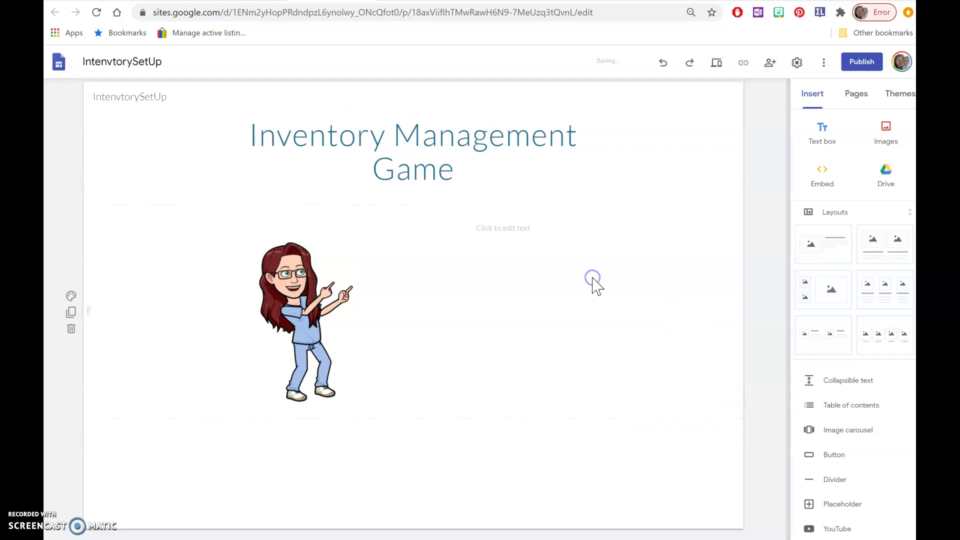
- Set the text box to the Heading style and enter "Instructions Here"
left_click(542, 229)
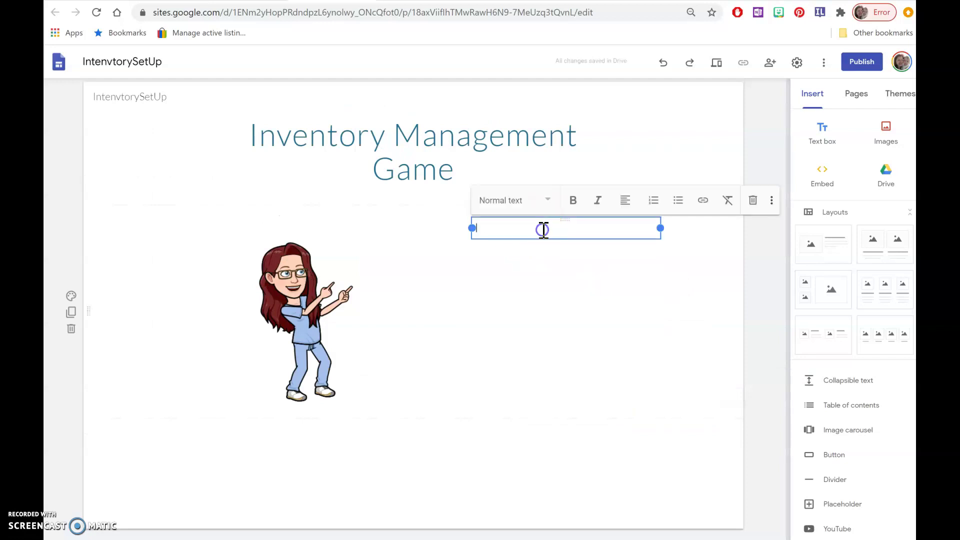
left_click(549, 203)
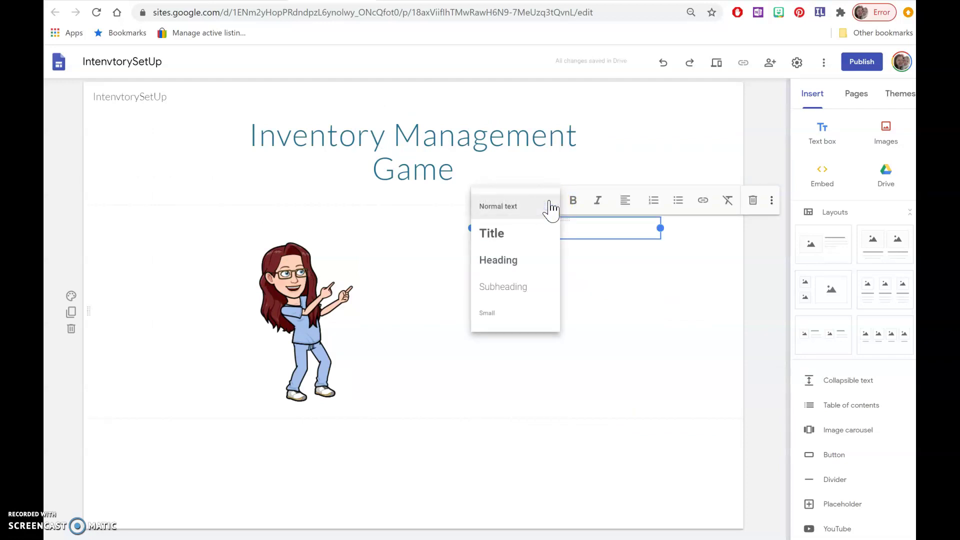
left_click(545, 260)
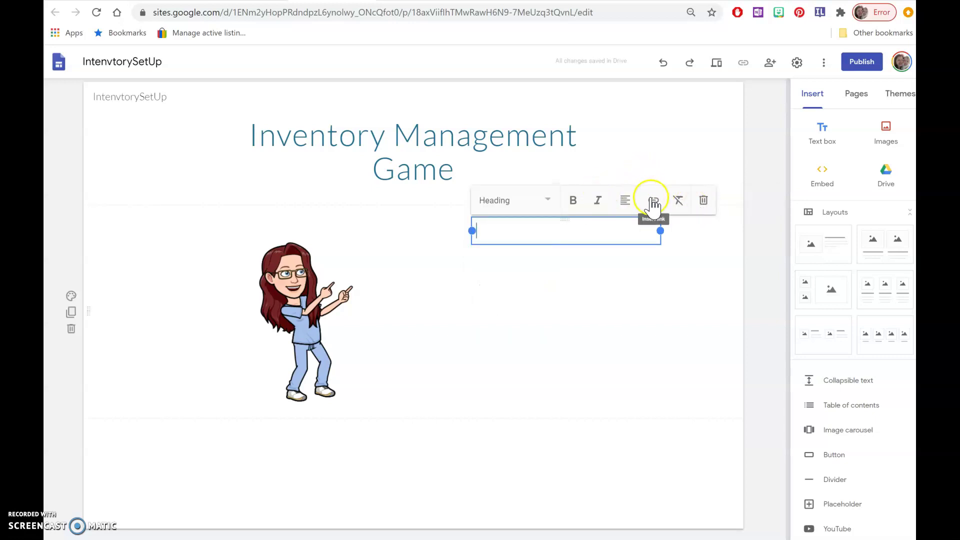
left_click(558, 233)
type("Instructions Here")
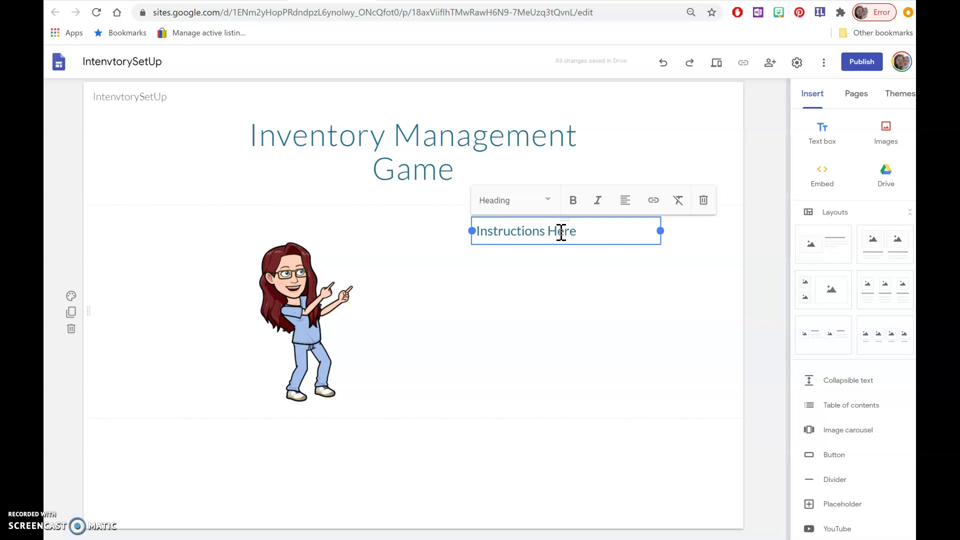
left_click(569, 313)
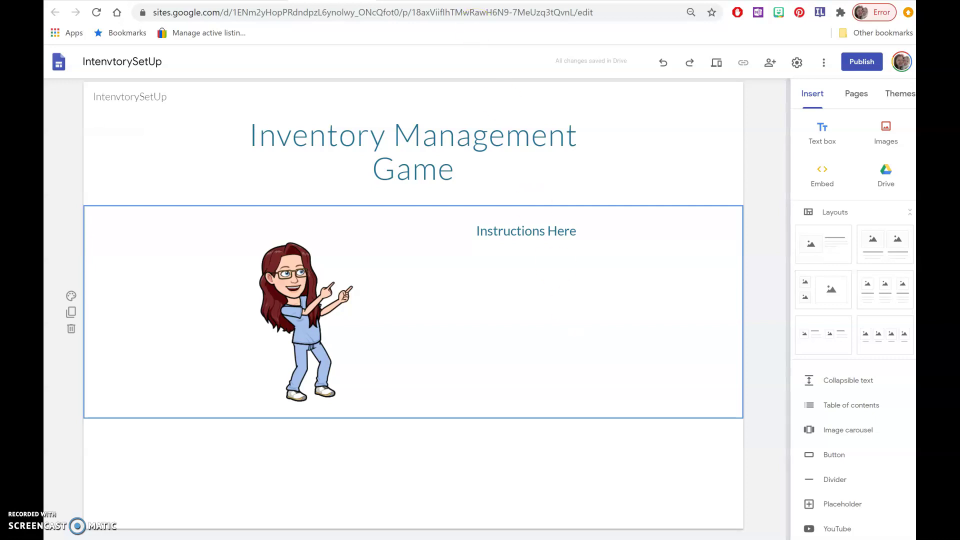
- Switch to the Inventory Spreadsheet in Google Sheets and copy its sharing link
key("ctrl+Tab")
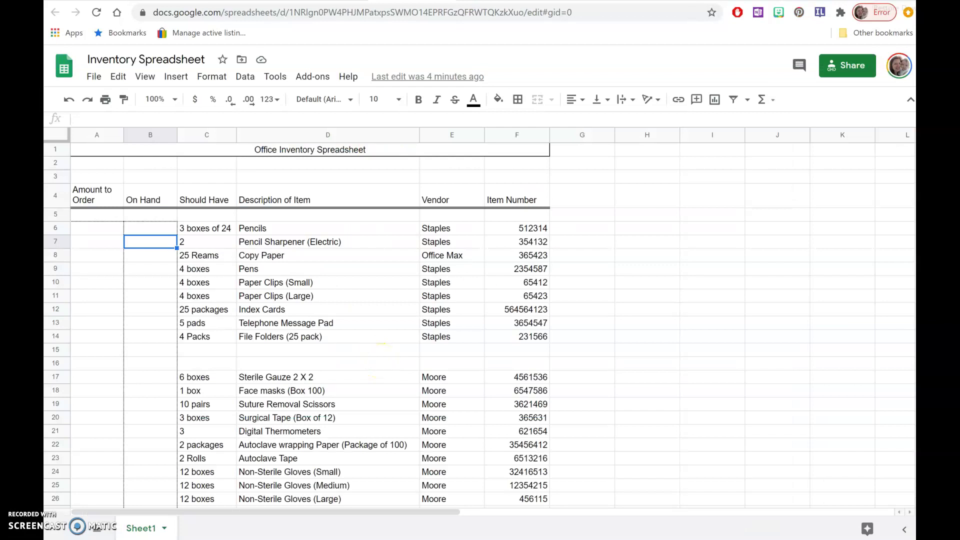
left_click(852, 65)
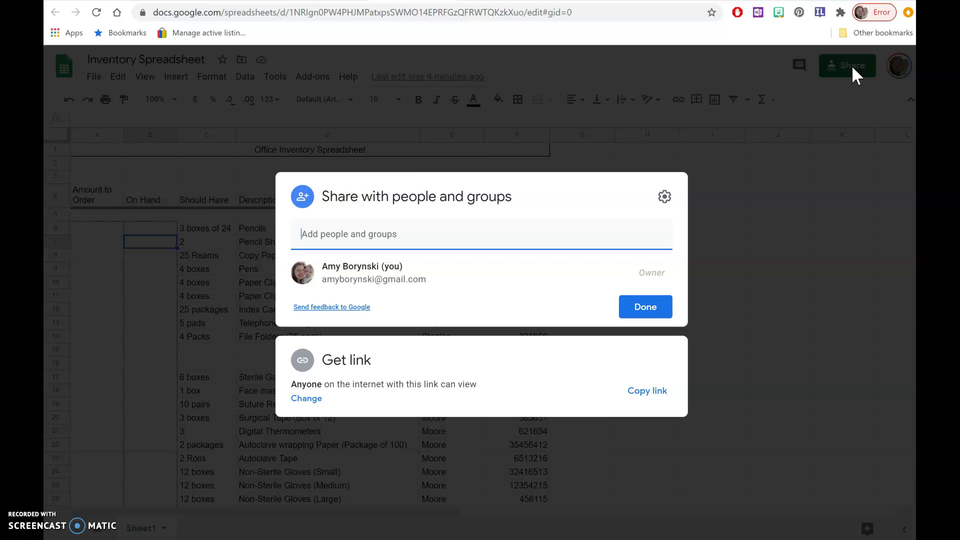
left_click(525, 229)
left_click(651, 392)
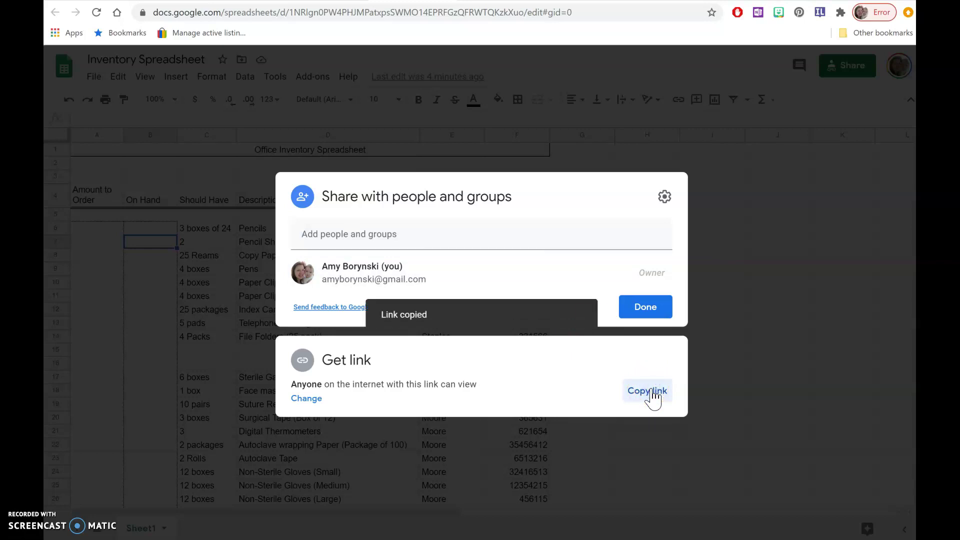
- Return to the Google Sites page and set up a button named "Inventory Sheet to Log" with the copied spreadsheet link
left_click(367, 1)
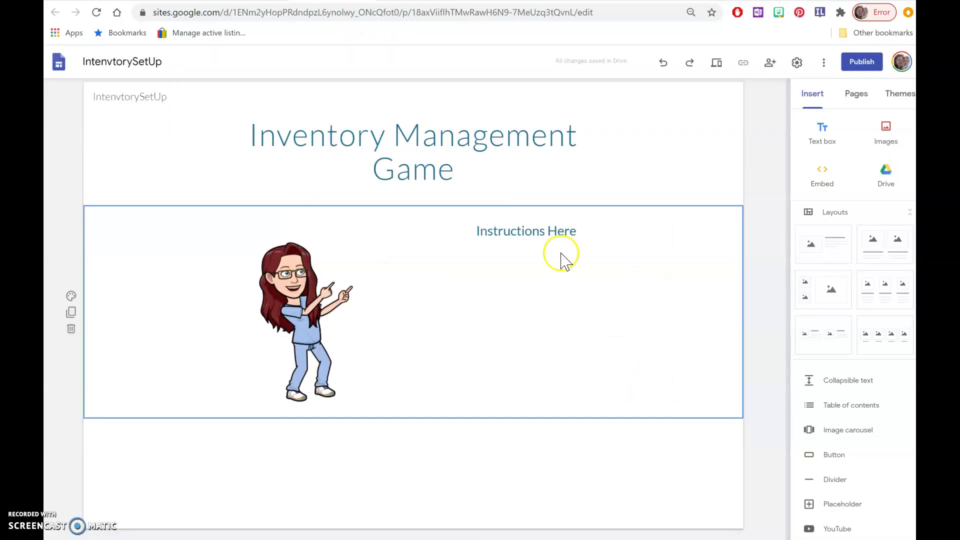
left_click(834, 455)
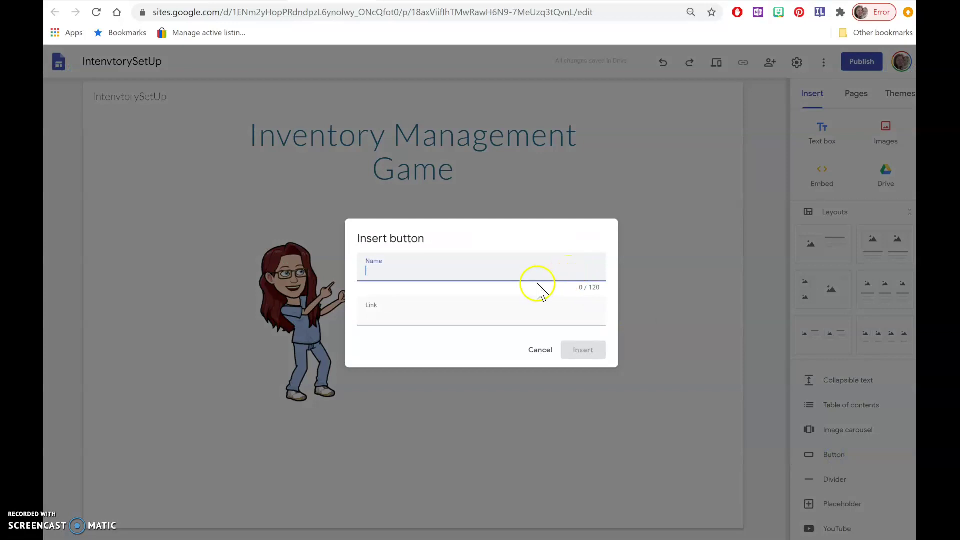
type("Inventory Sheet to Log")
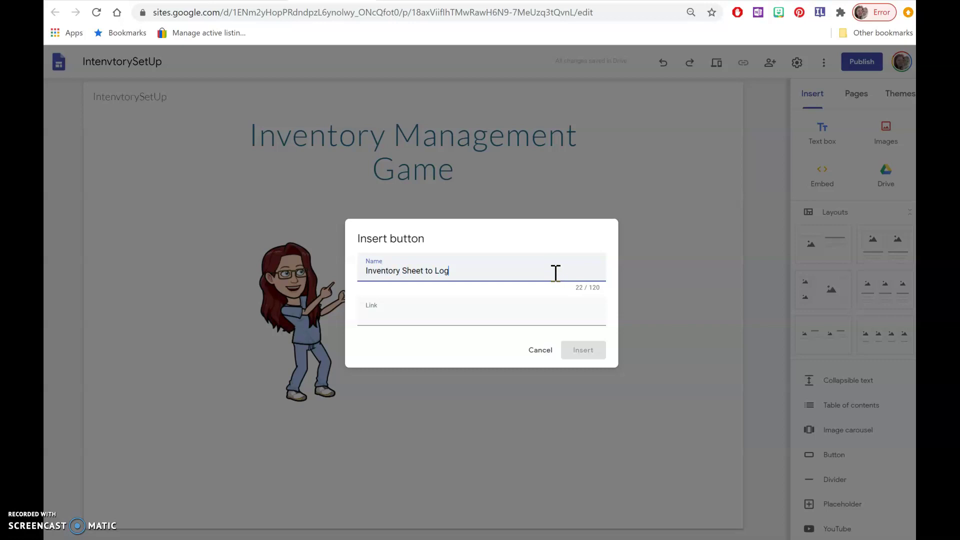
left_click(545, 318)
key("ctrl+v")
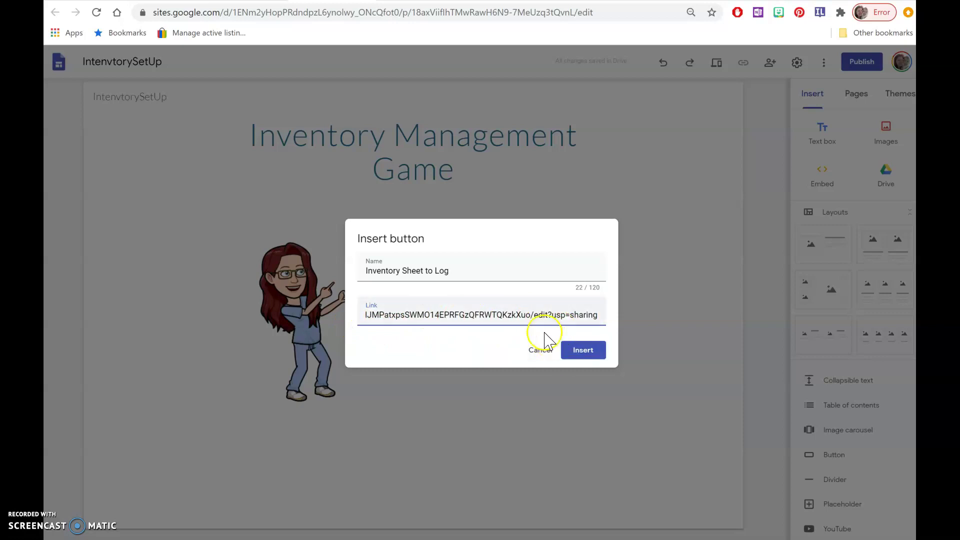
- Replace "edit" with "copy" in the button's link, insert the button, and widen it to fit its full label
left_click(535, 312)
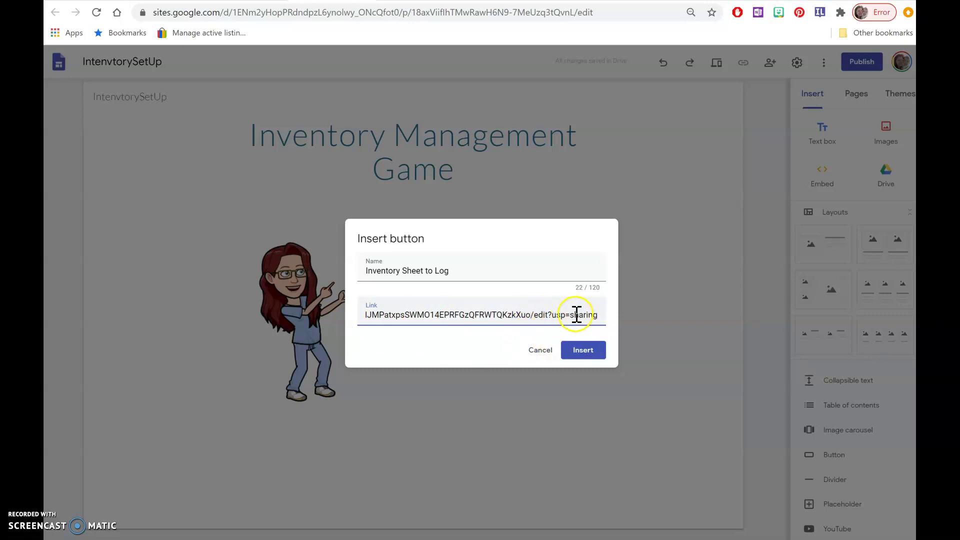
left_click(550, 315)
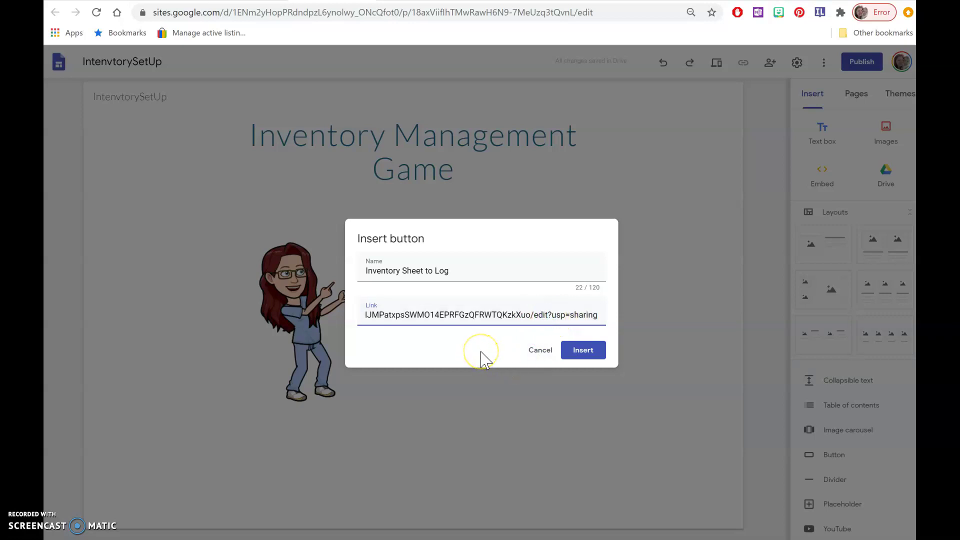
key("BackSpace")
key("BackSpace")
key("BackSpace")
key("BackSpace")
type("copy")
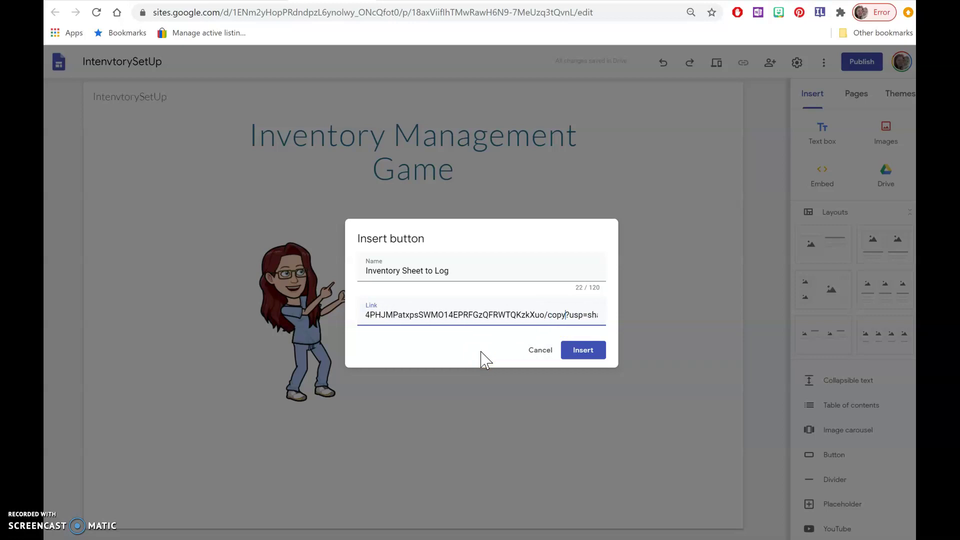
left_click(584, 352)
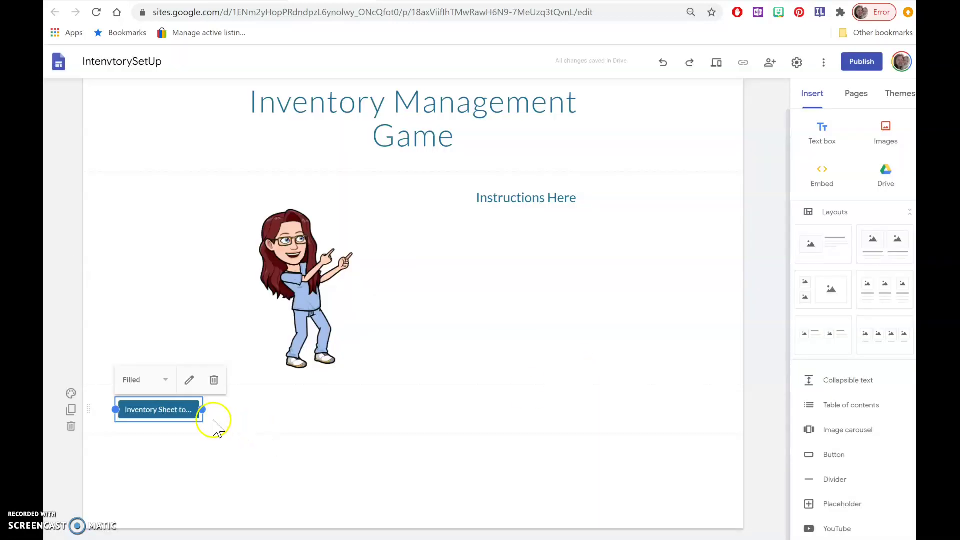
left_click_drag(202, 411, 255, 410)
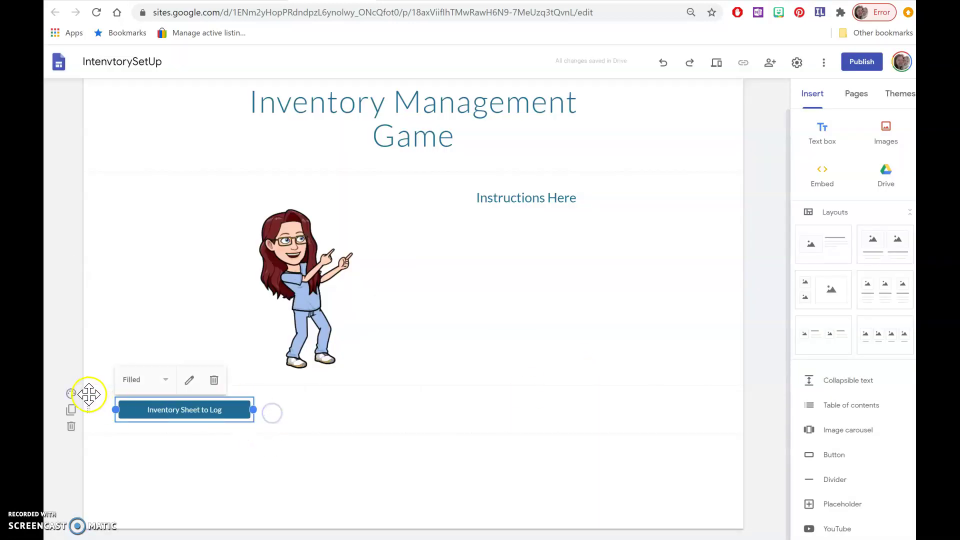
left_click(71, 394)
mouse_move(134, 480)
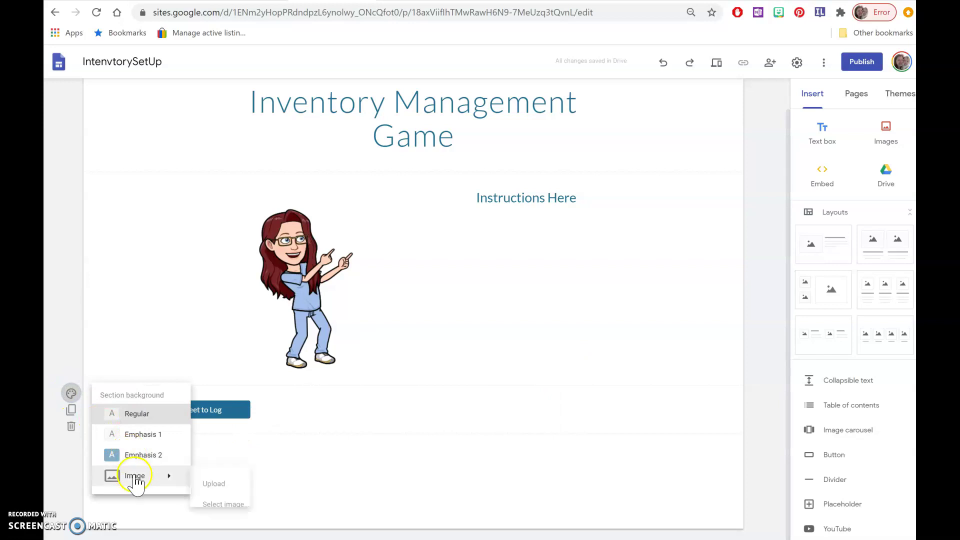
left_click(373, 433)
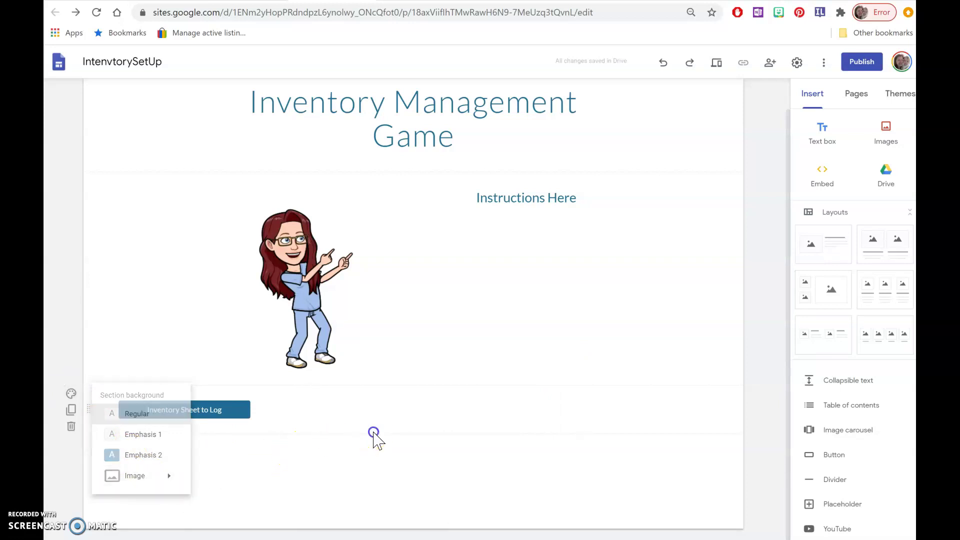
left_click(899, 94)
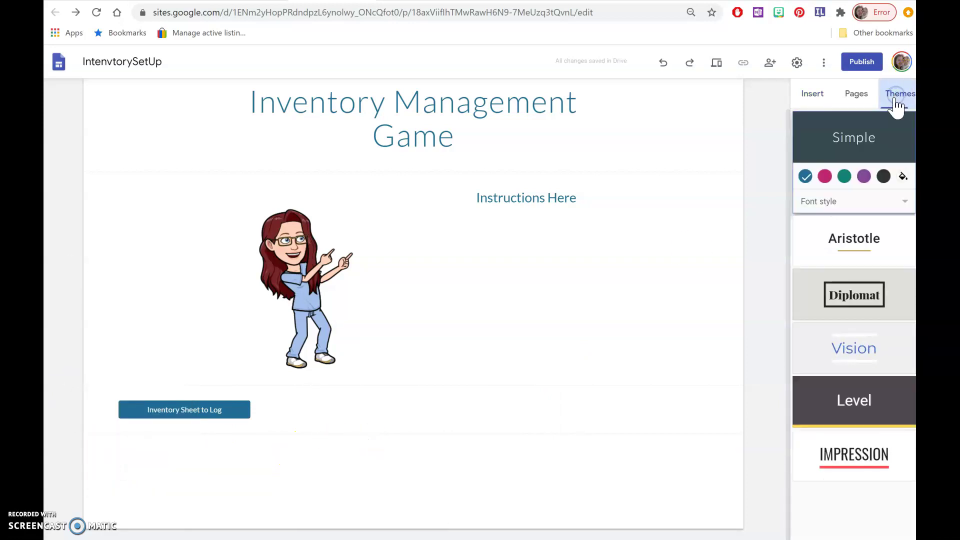
left_click(811, 95)
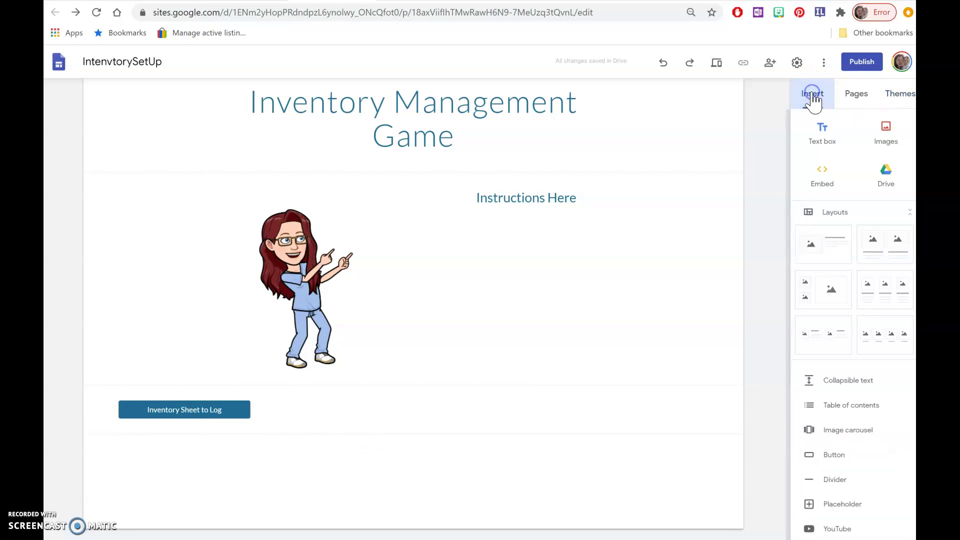
- Move the "Inventory Sheet to Log" button directly below the "Instructions Here" heading beside the Bitmoji
left_click(182, 407)
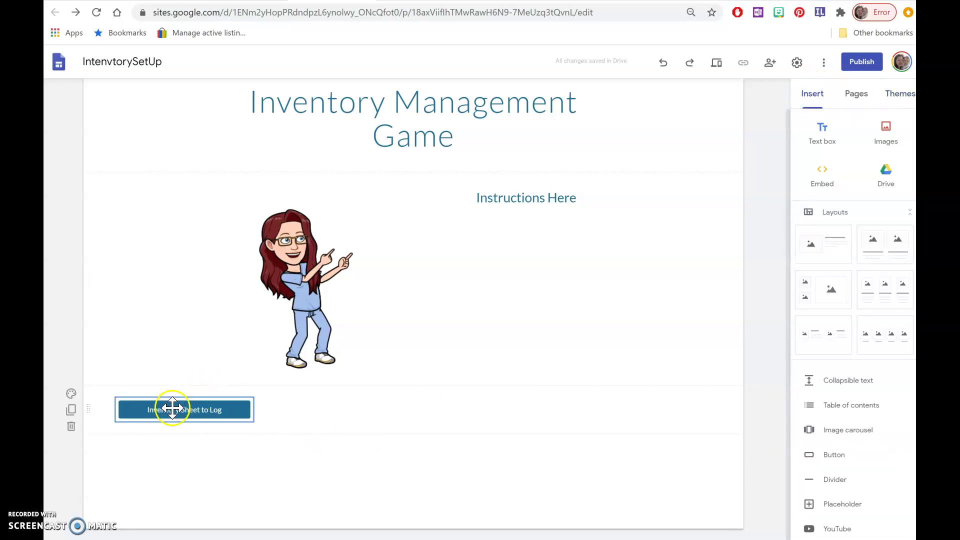
left_click_drag(169, 410, 515, 301)
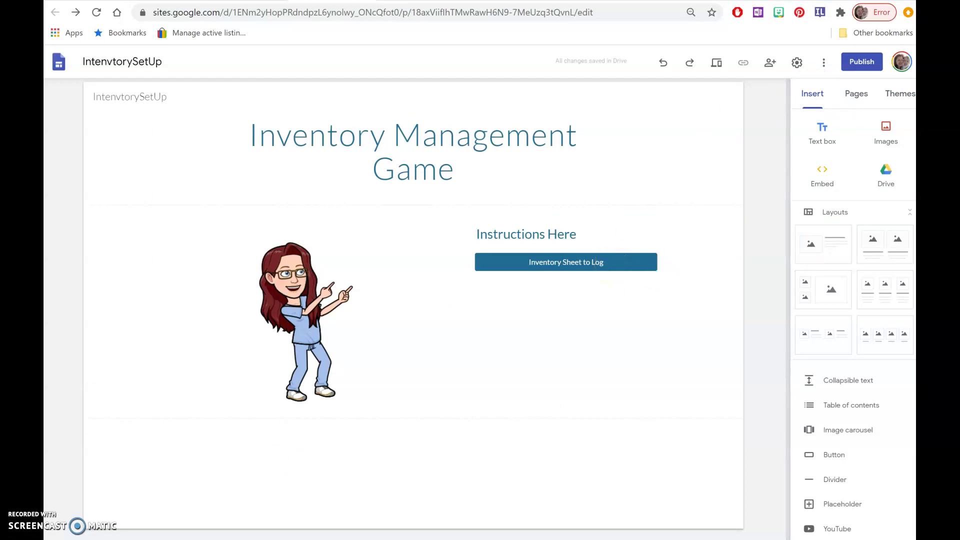
- Preview the site, test the inventory button by making a copy of the spreadsheet, and close the preview
left_click(717, 63)
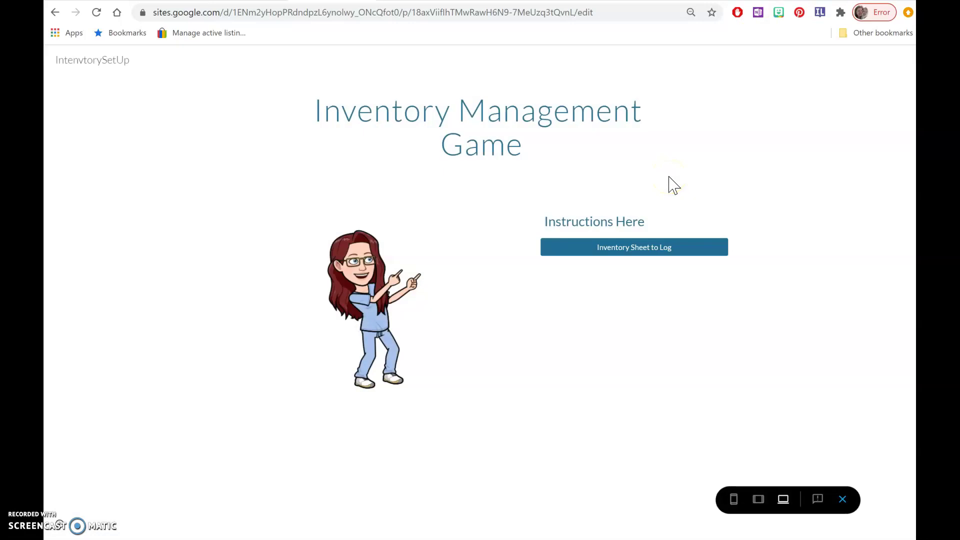
left_click(651, 249)
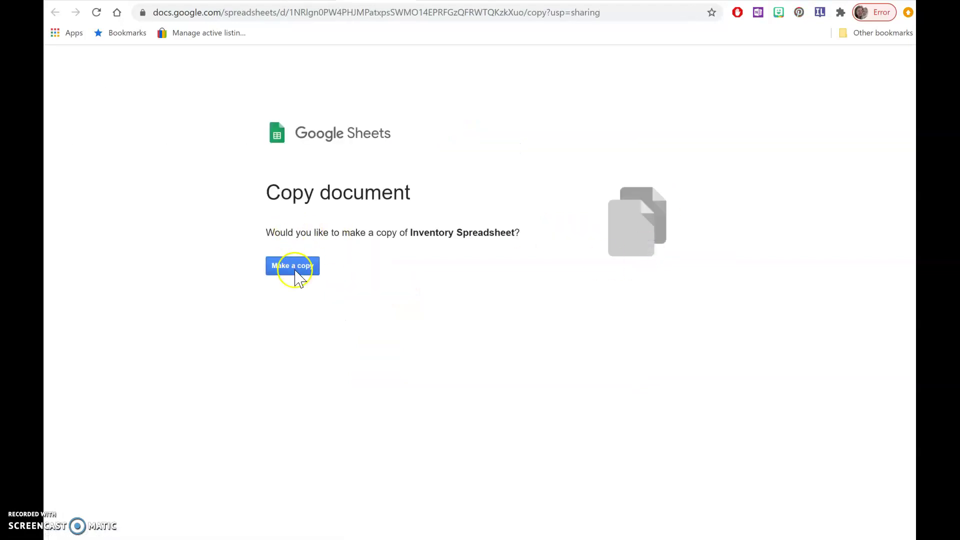
left_click(305, 271)
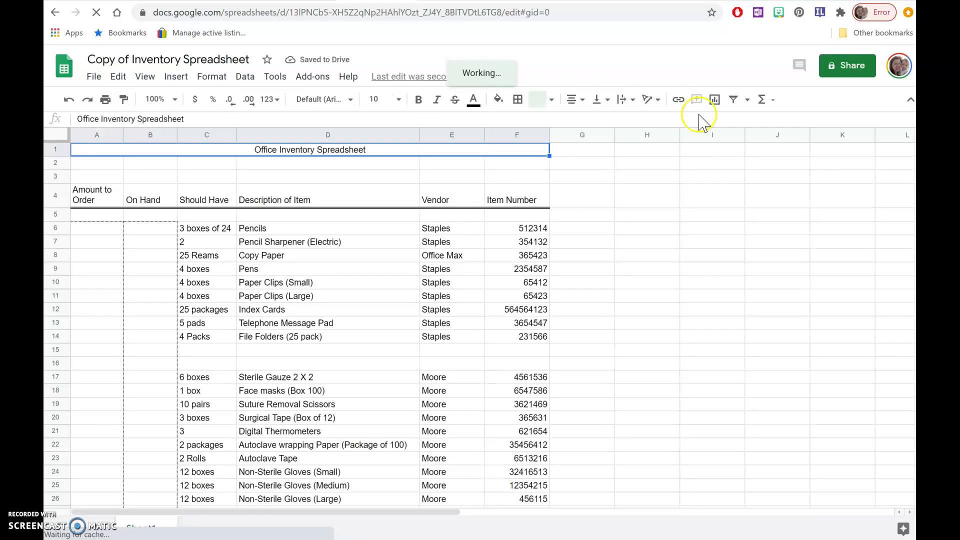
left_click(851, 73)
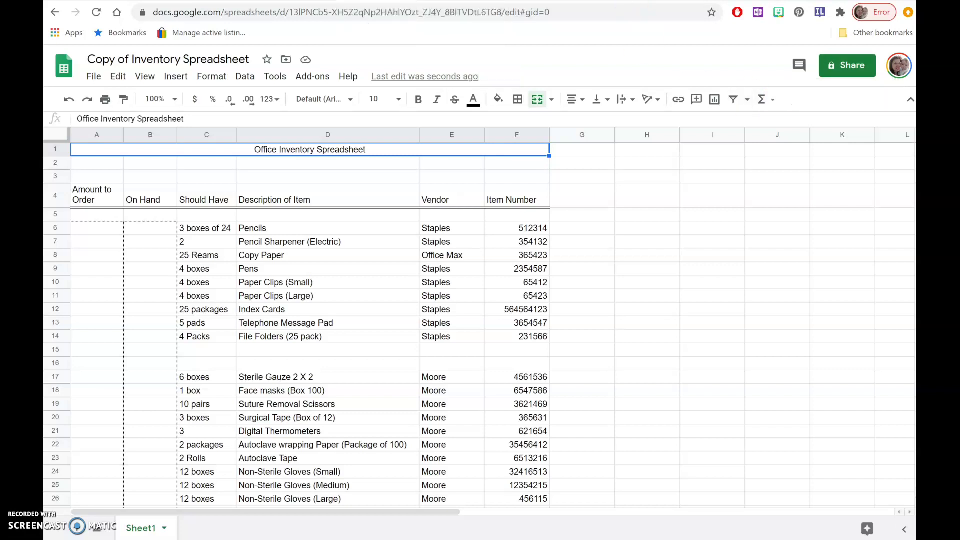
key("ctrl+Tab")
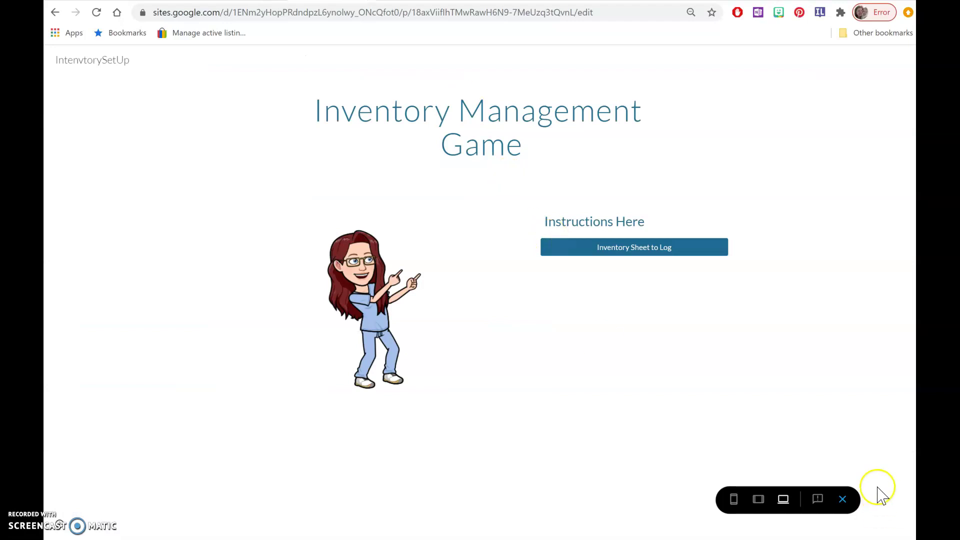
left_click(850, 505)
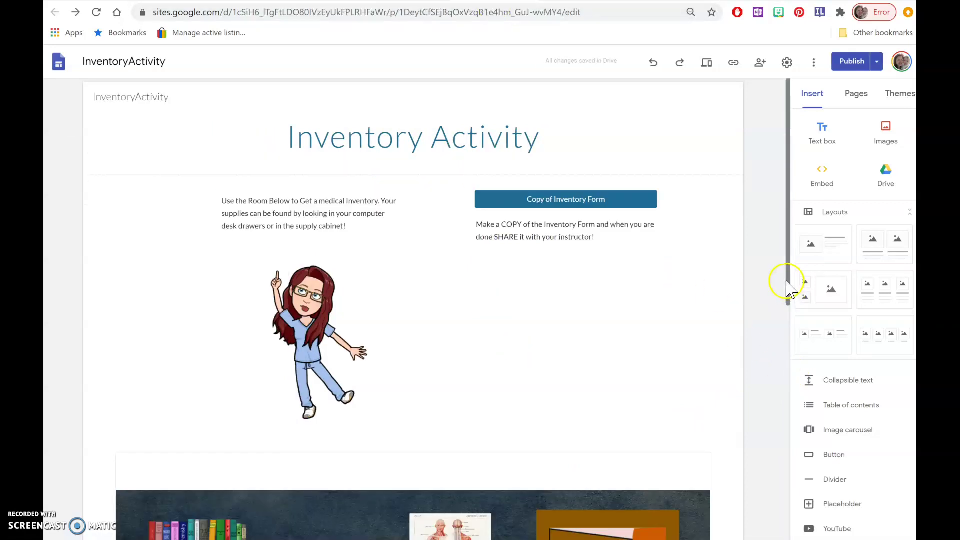
- Examine the office room scene on the finished InventoryActivity site and return to the IntenvtorySetUp site
left_click(804, 350)
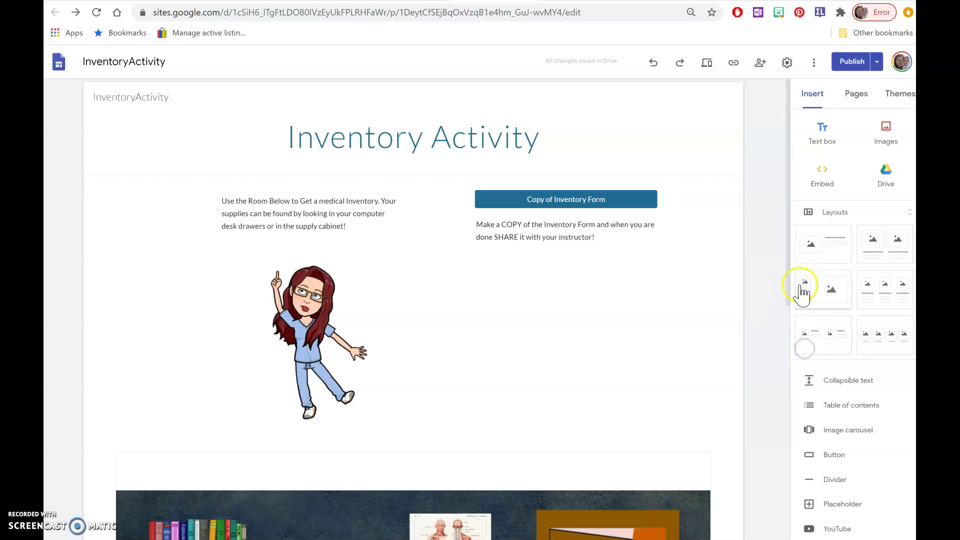
left_click_drag(788, 274, 811, 474)
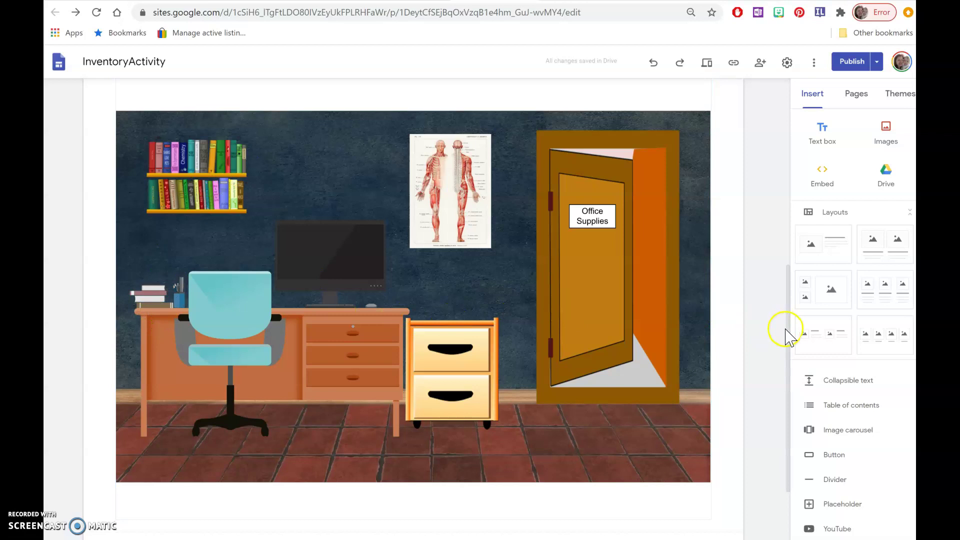
left_click_drag(791, 334, 791, 161)
left_click(330, 2)
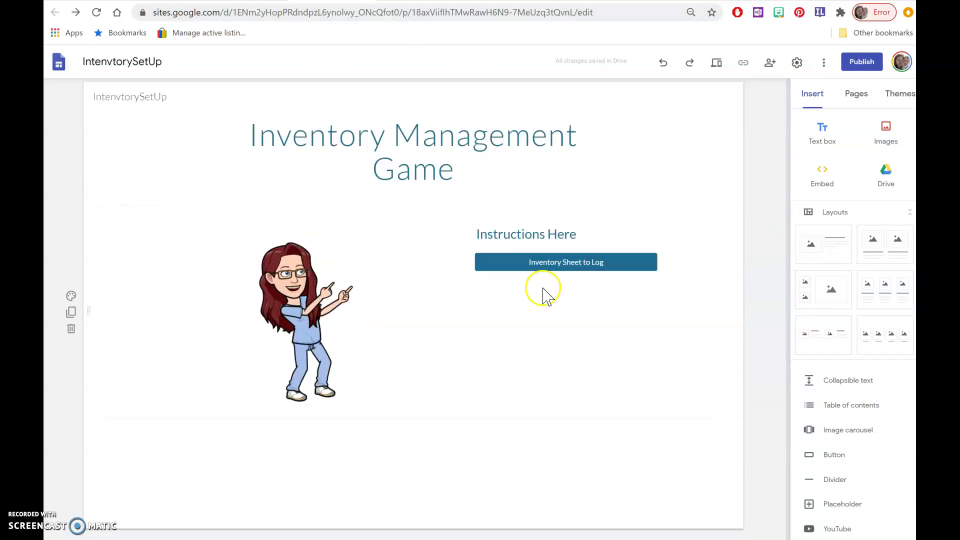
- Add a subpage named "Drawer" under Home and hide it from the site navigation
left_click(856, 95)
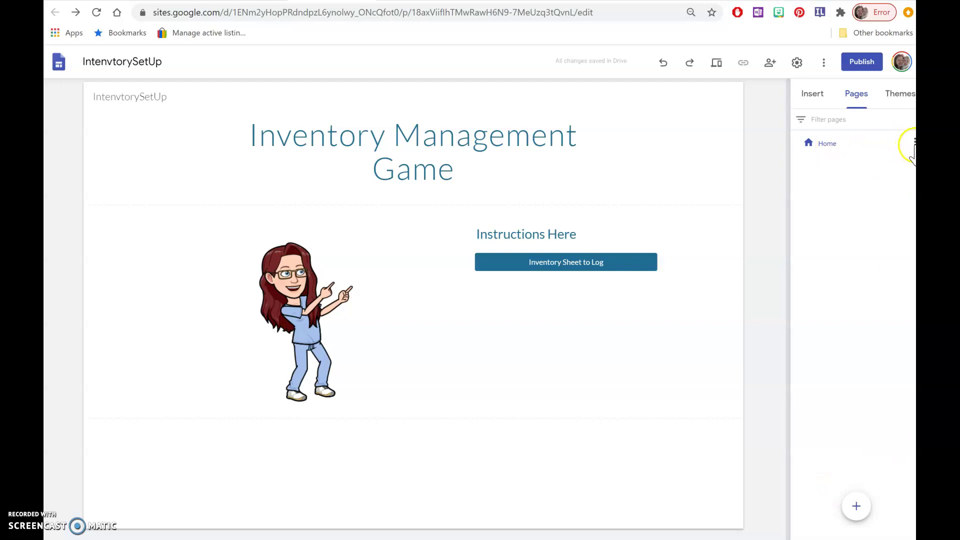
left_click(912, 146)
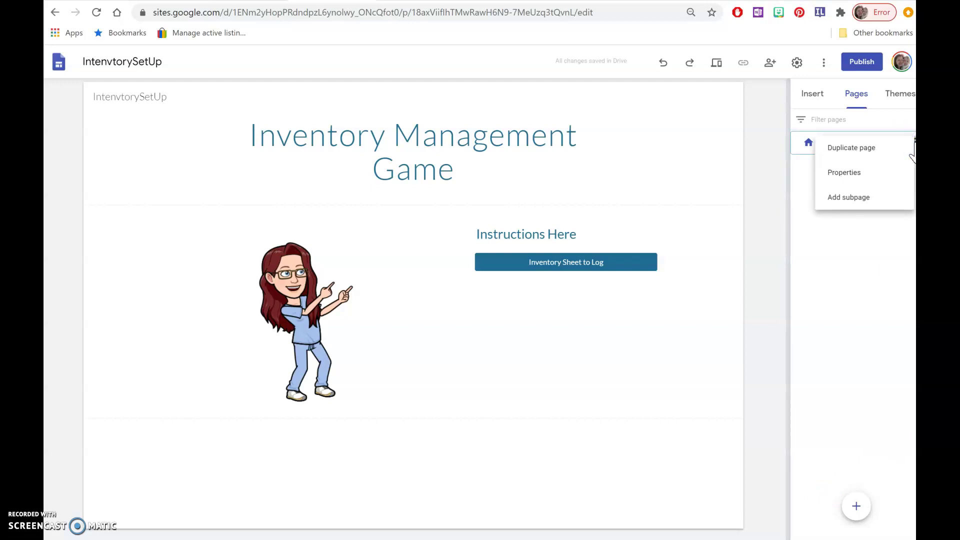
left_click(878, 198)
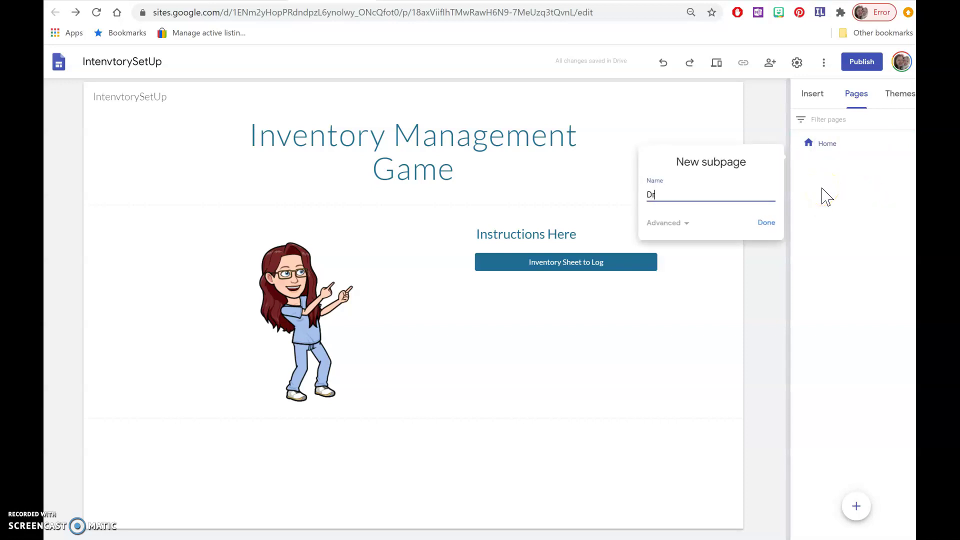
left_click(766, 222)
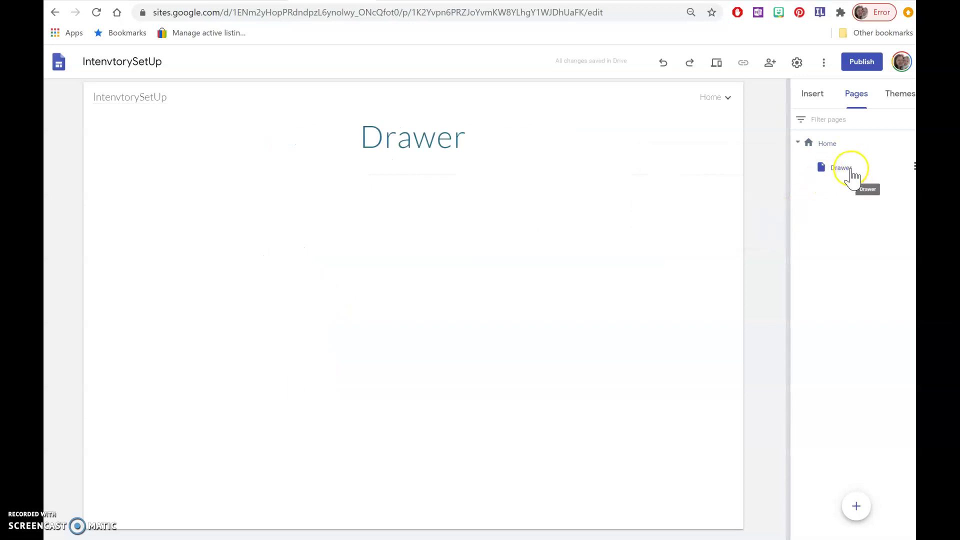
mouse_move(729, 101)
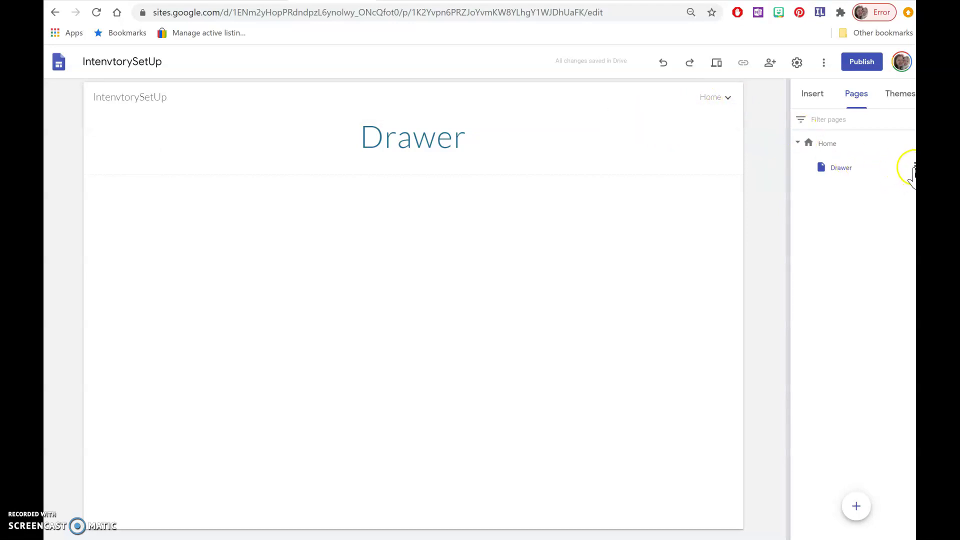
left_click(912, 170)
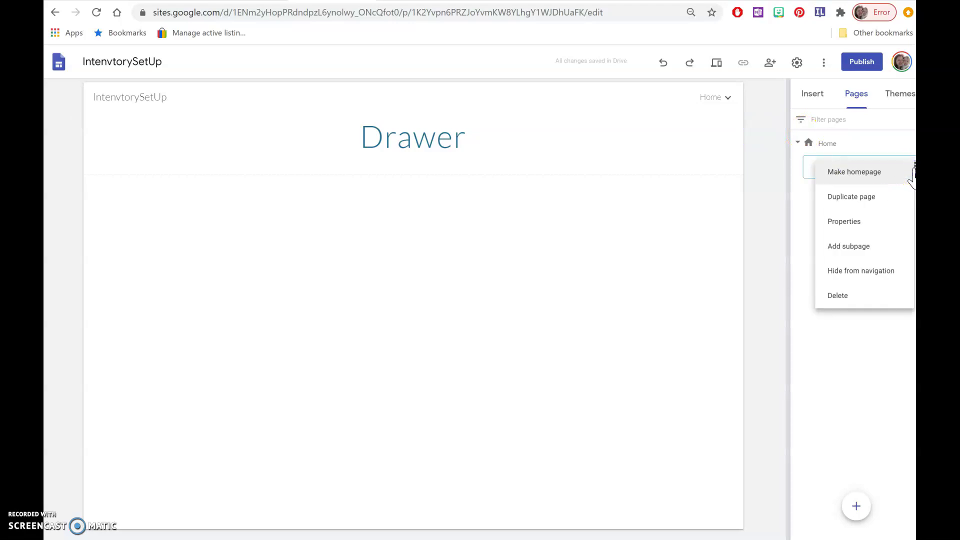
left_click(858, 271)
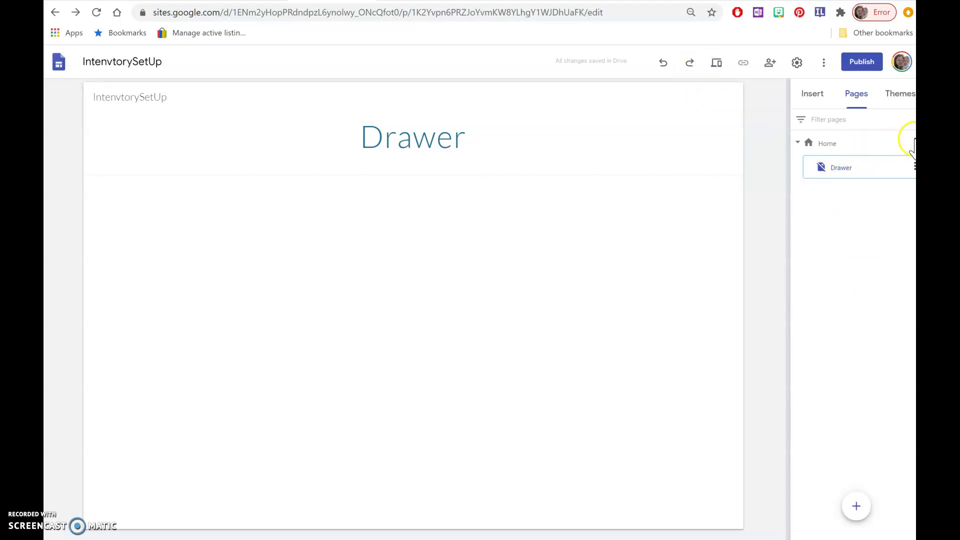
- Add a second subpage named "Supply Room" under Home and hide it from the site navigation
left_click(912, 142)
left_click(866, 198)
type("Supply")
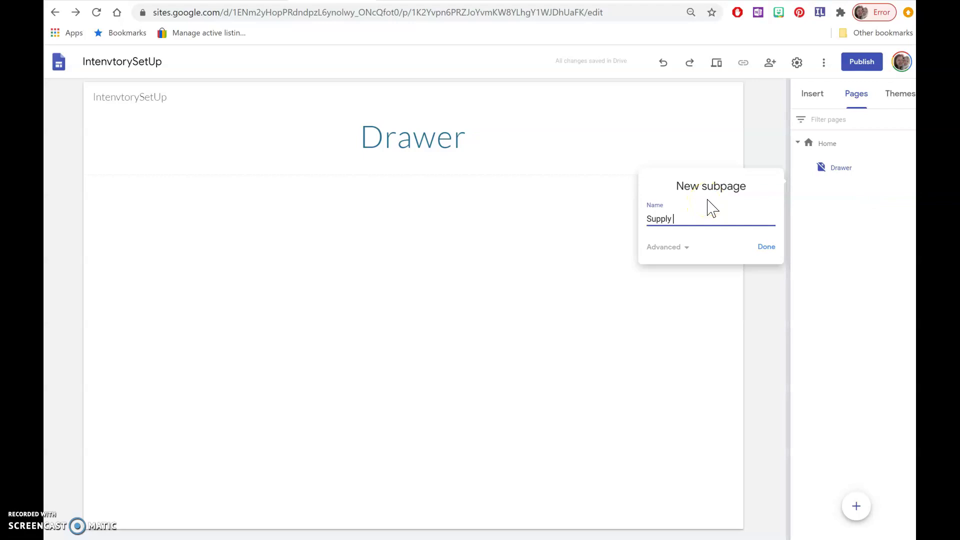
left_click(766, 249)
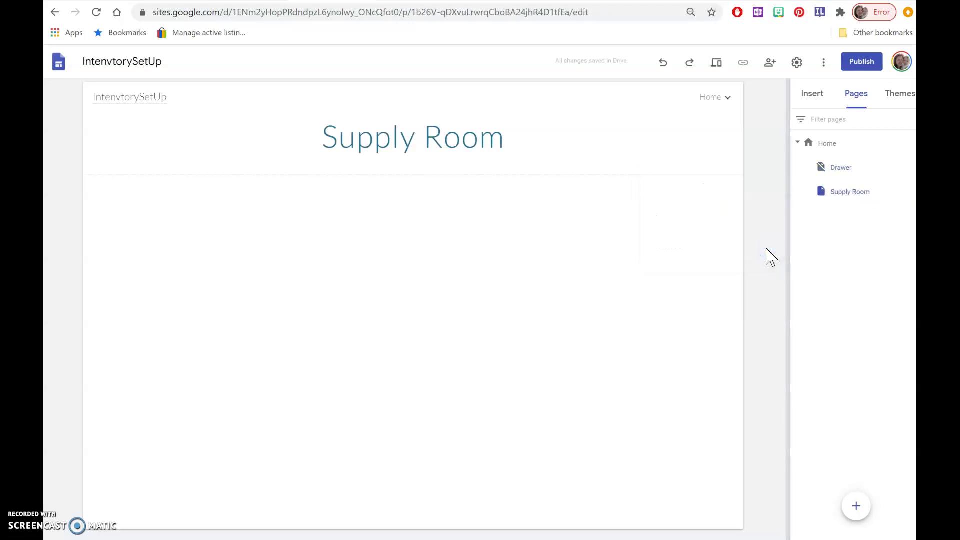
left_click(730, 96)
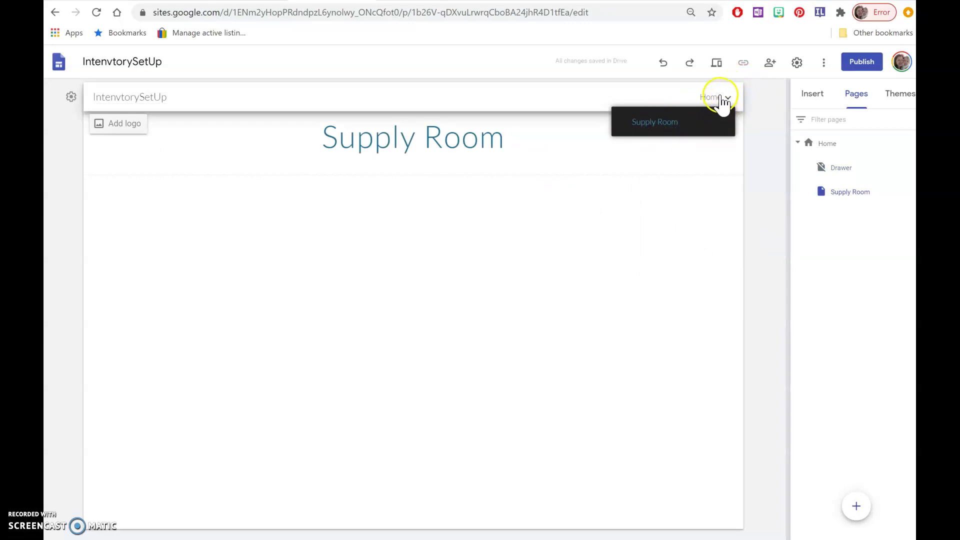
mouse_move(841, 190)
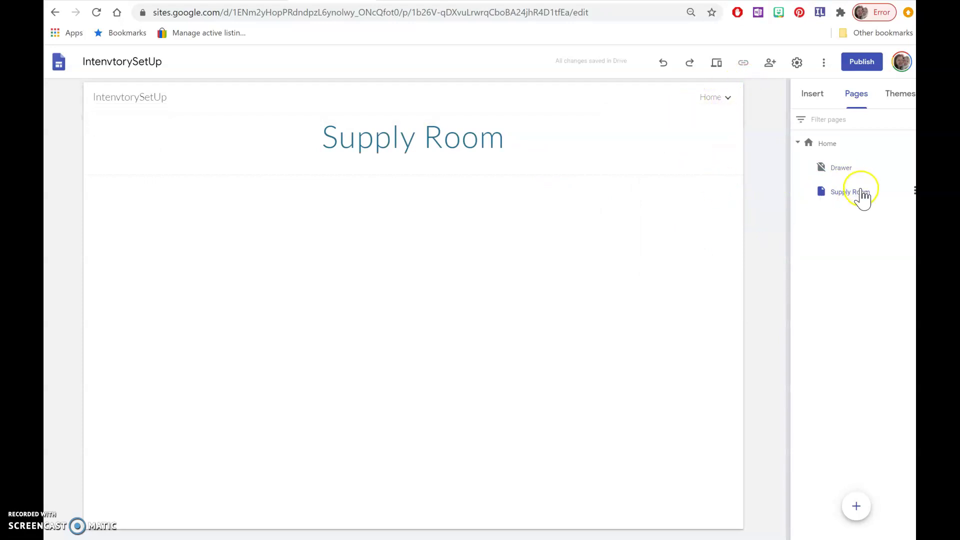
left_click(912, 193)
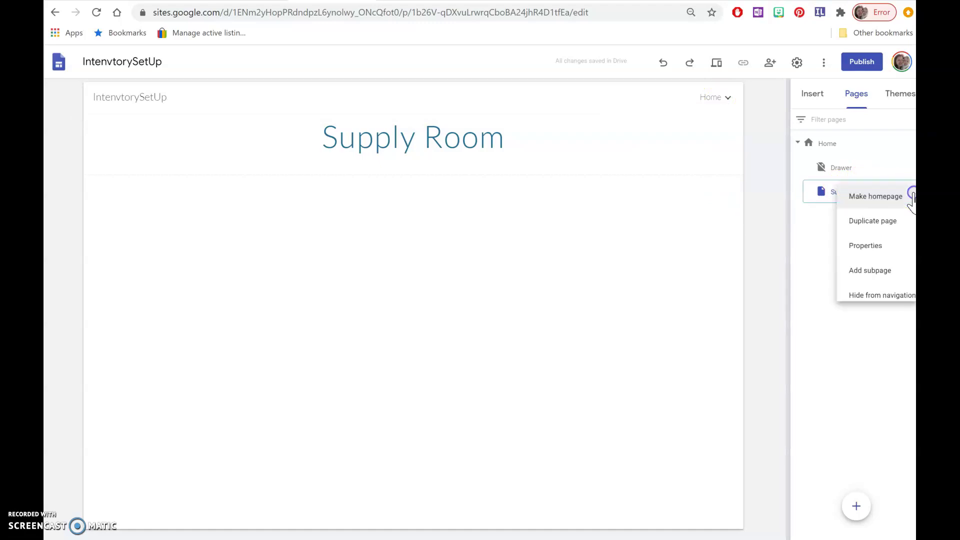
left_click(879, 296)
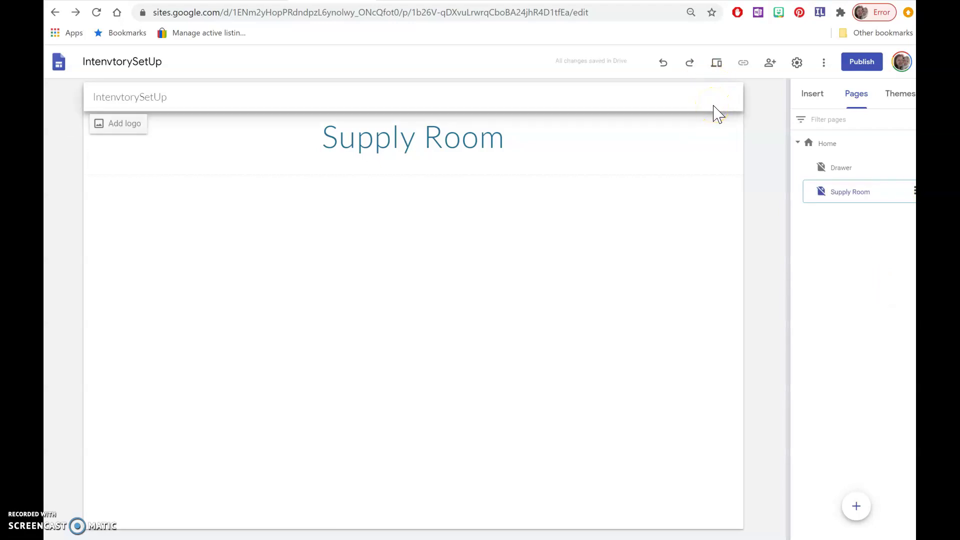
- Open the Drawer page and publish the site with the web address "intenvtorysetup"
mouse_move(845, 172)
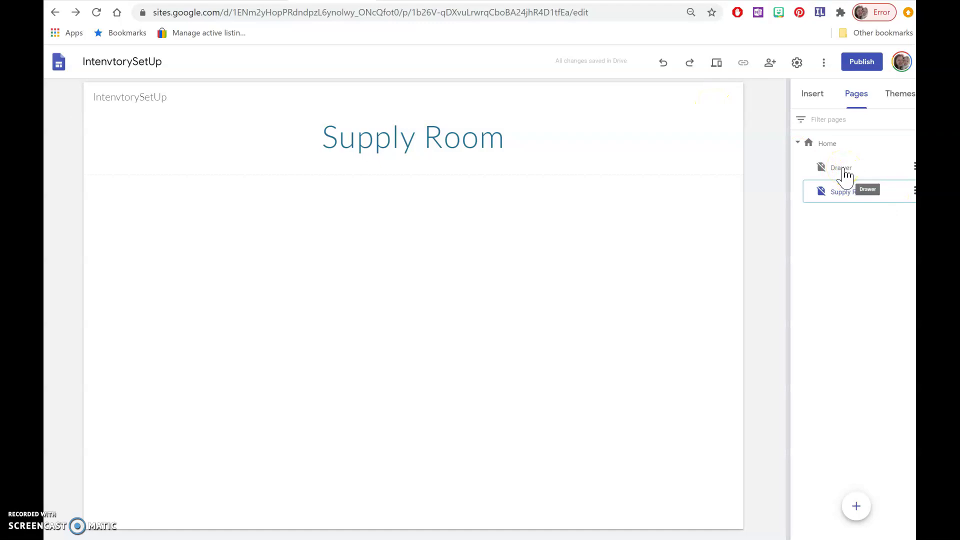
left_click(844, 170)
left_click(848, 195)
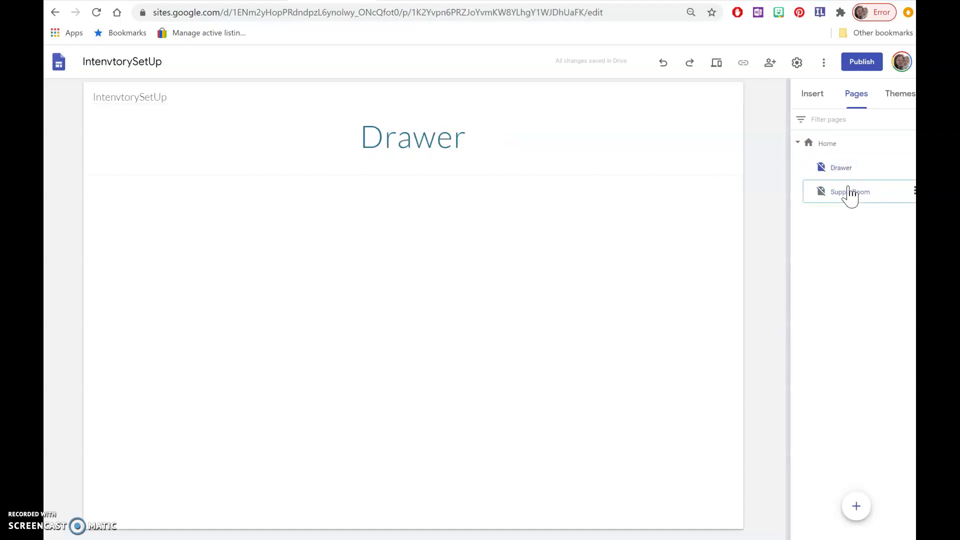
left_click(843, 170)
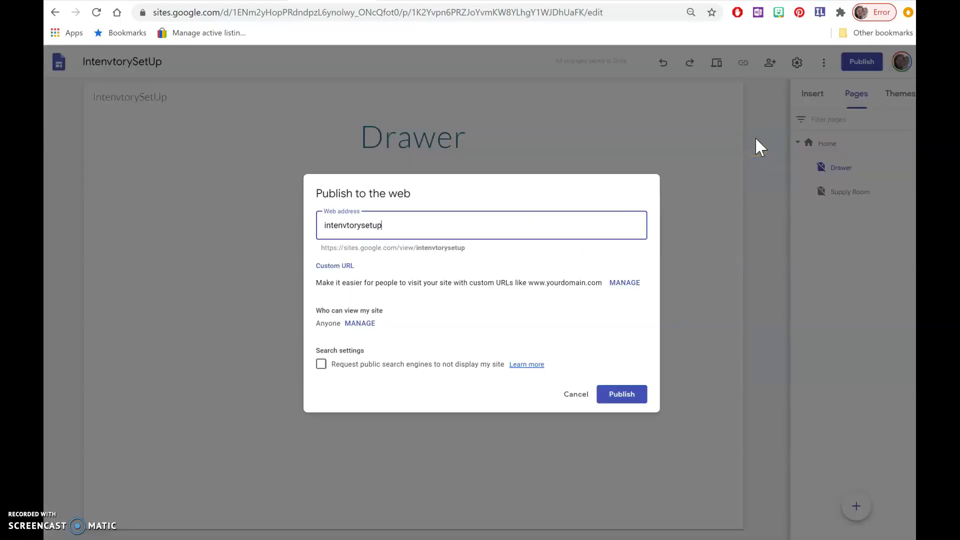
left_click(626, 397)
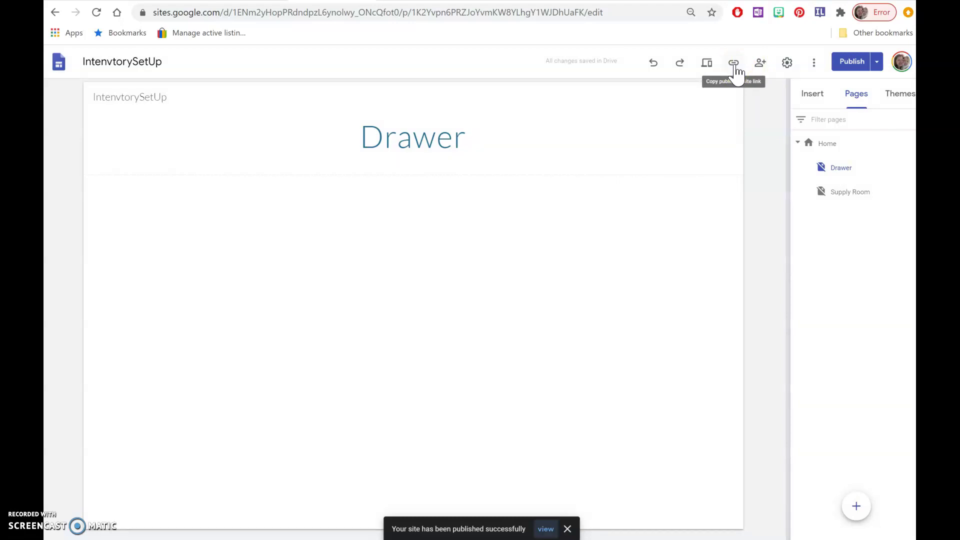
- Check for unpublished changes and look through the site settings for custom URLs, brand images, viewer tools, analytics and navigation
left_click(850, 62)
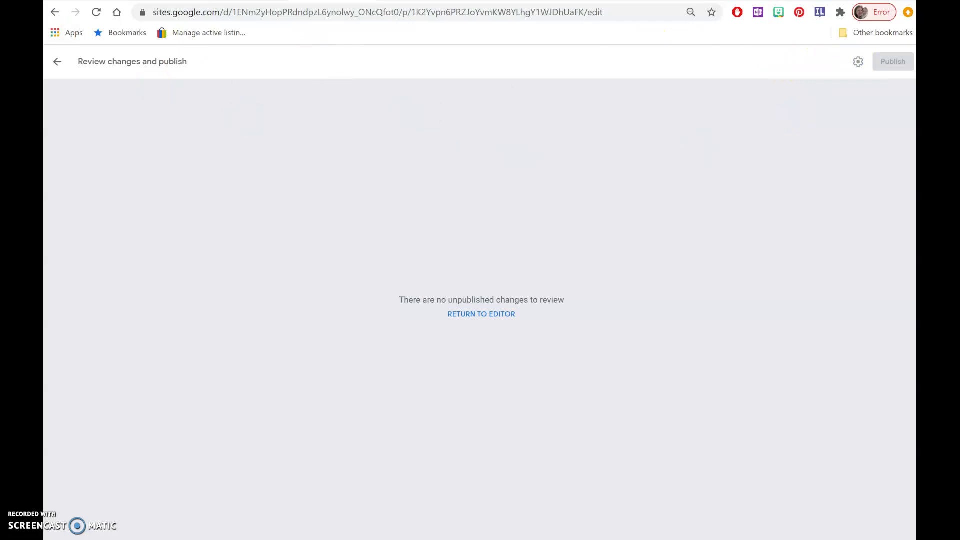
left_click(58, 63)
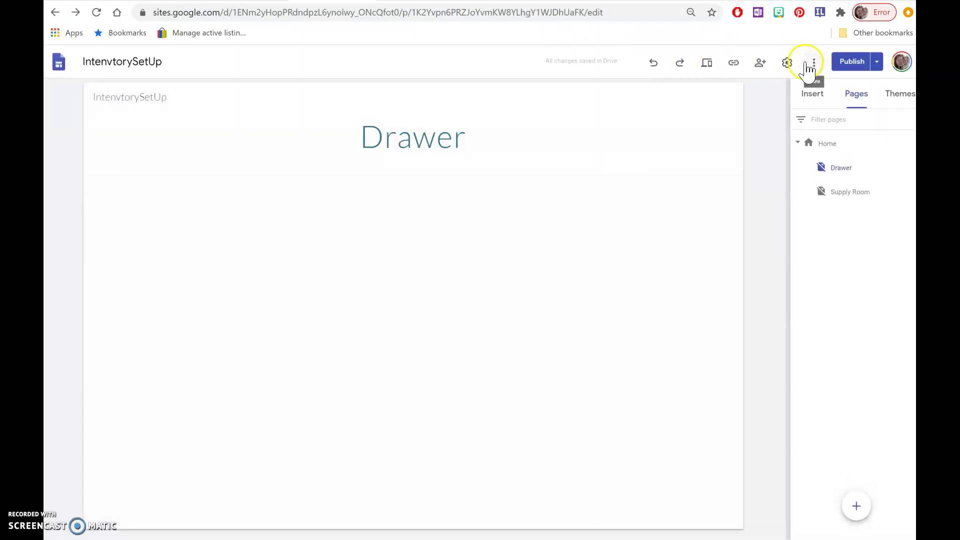
left_click(787, 63)
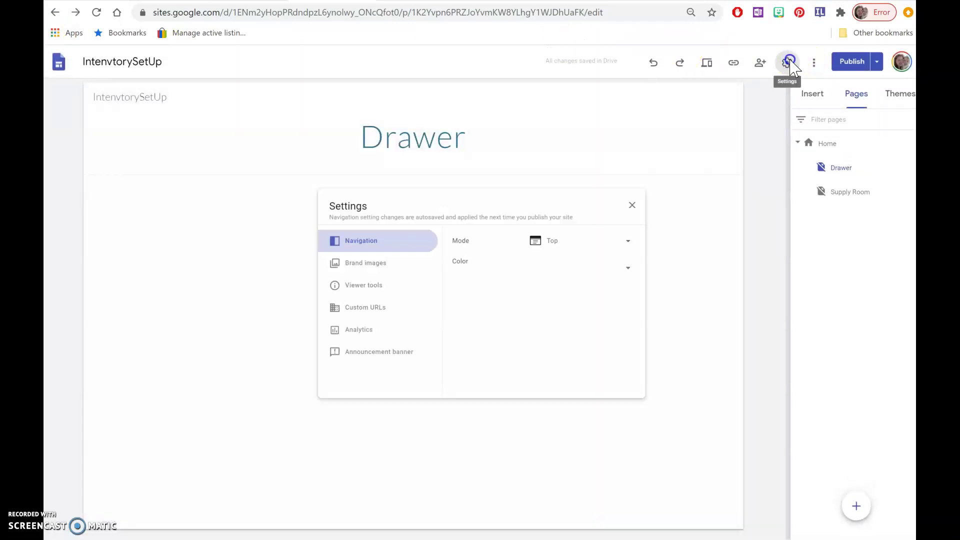
left_click(369, 308)
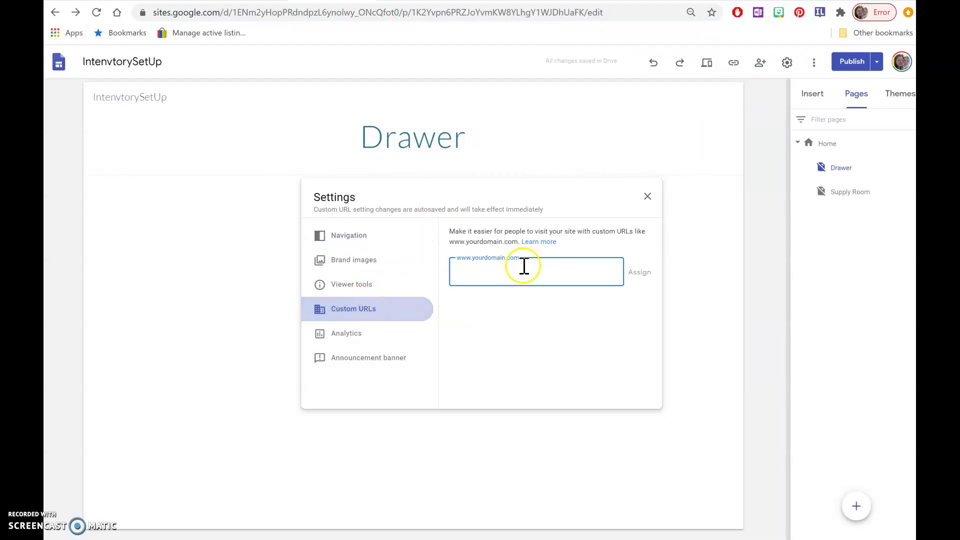
left_click(361, 261)
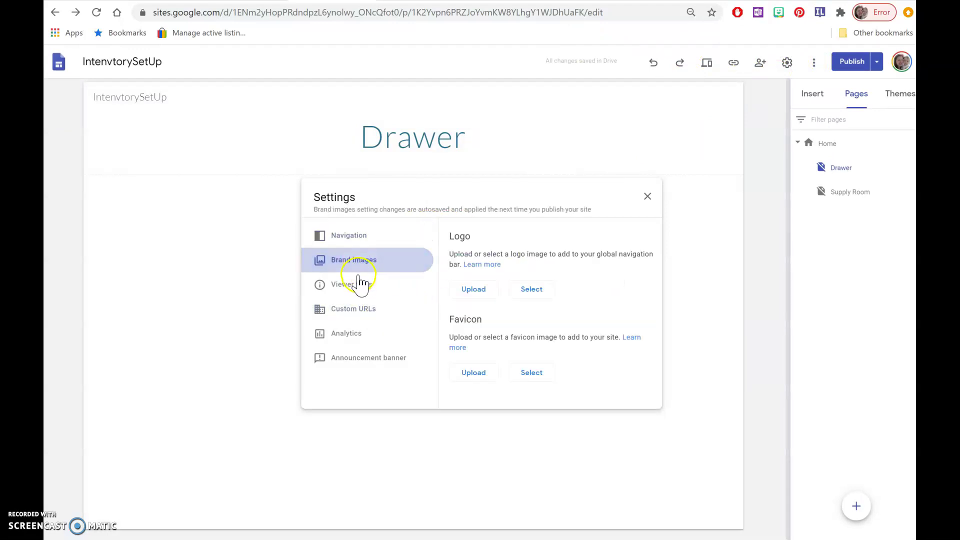
left_click(359, 284)
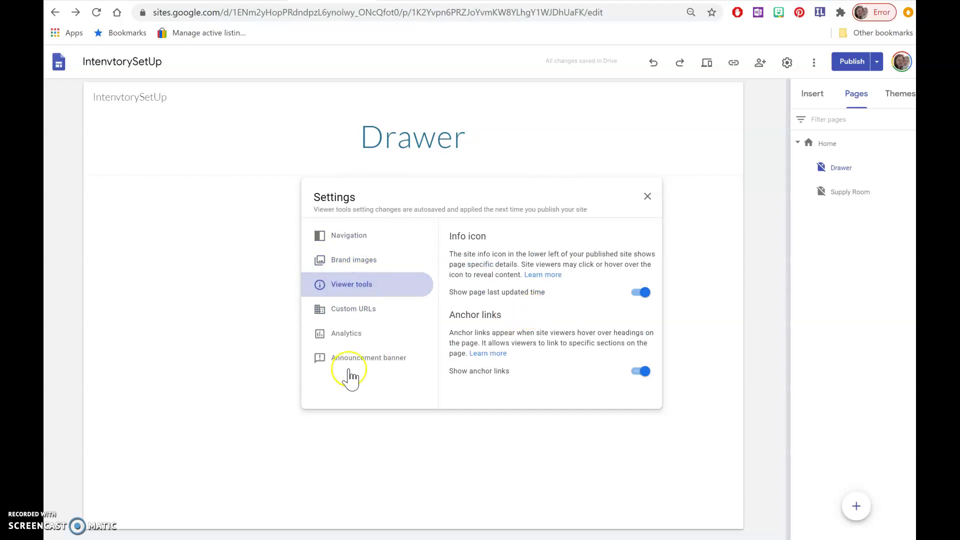
left_click(347, 338)
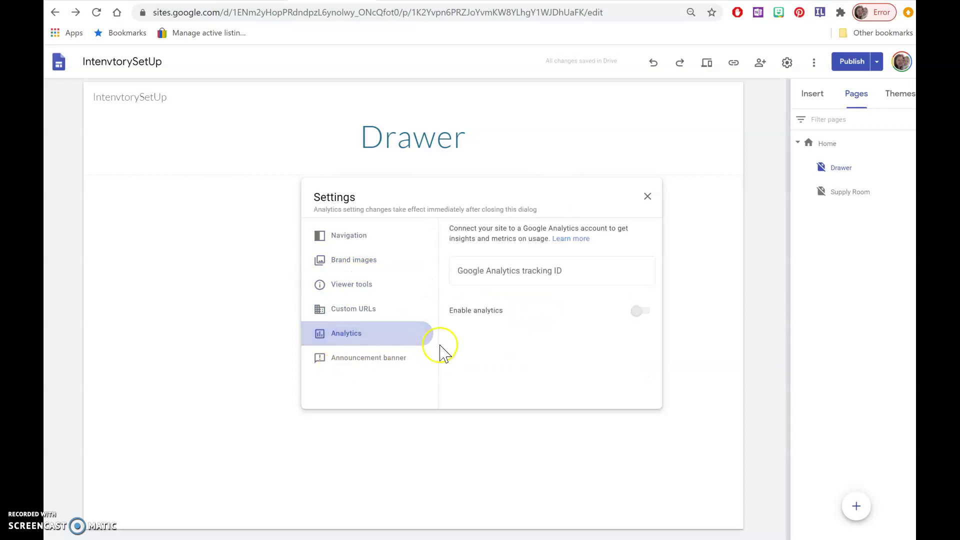
left_click(350, 239)
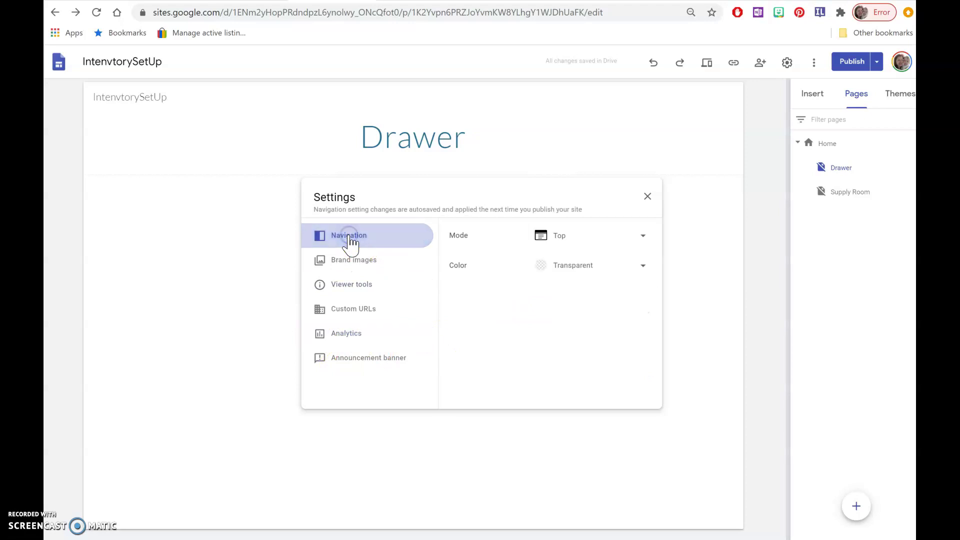
left_click(648, 196)
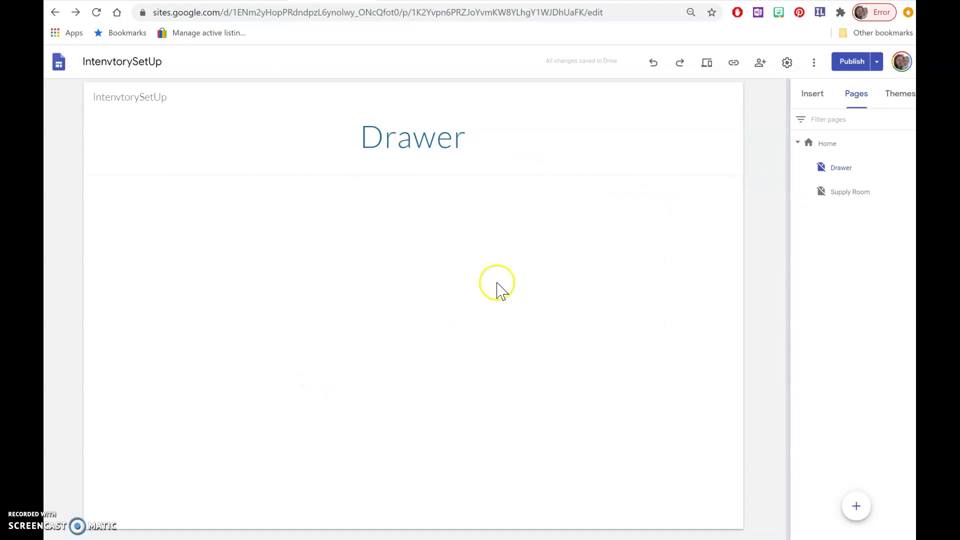
- Switch to the finished InventoryActivity site, preview it, and test the Office Supplies door's link to the supply room page
left_click(825, 145)
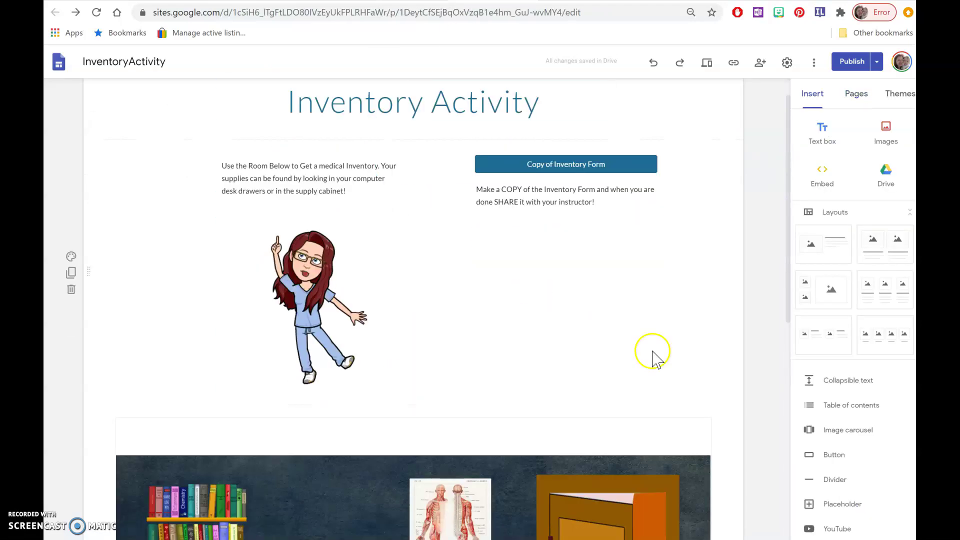
left_click(787, 307)
left_click_drag(788, 307, 816, 470)
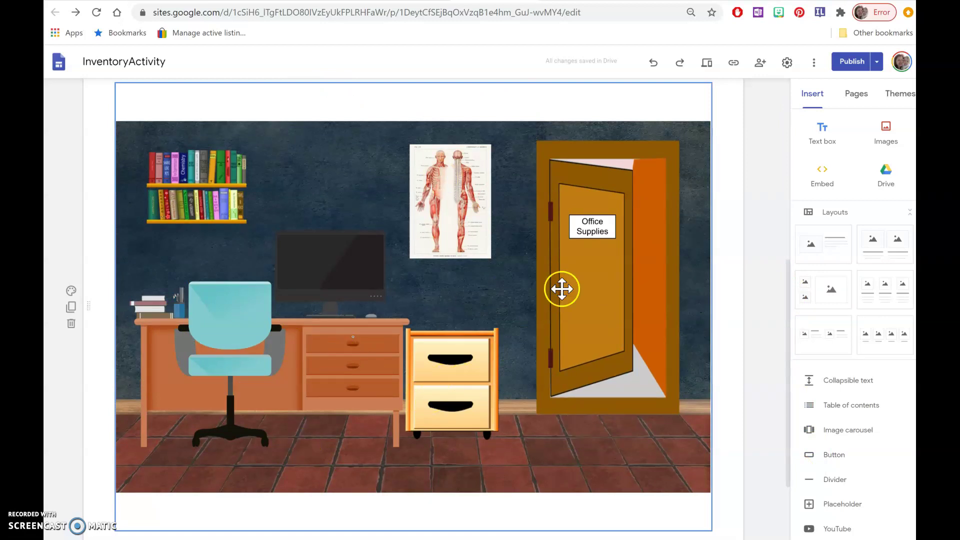
left_click(707, 62)
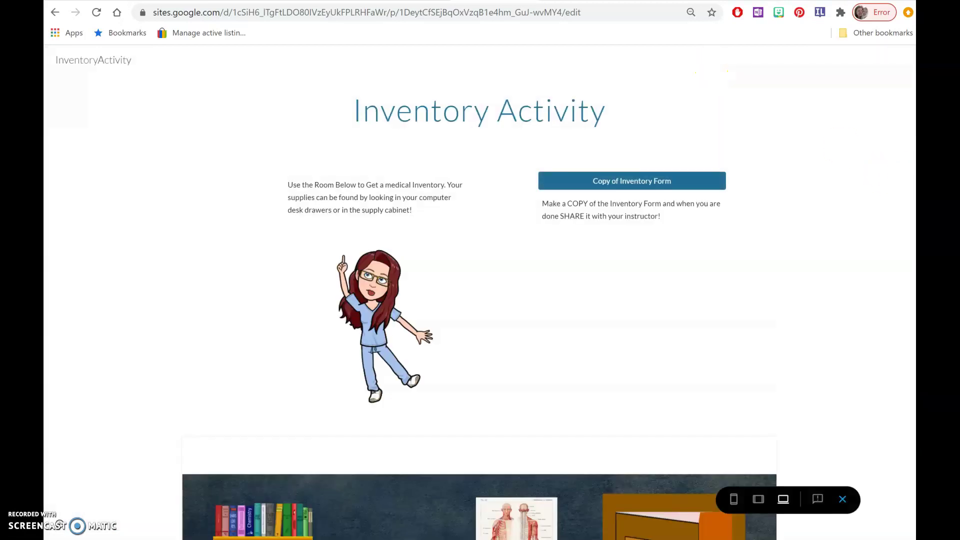
scroll(479, 300, "down", 6)
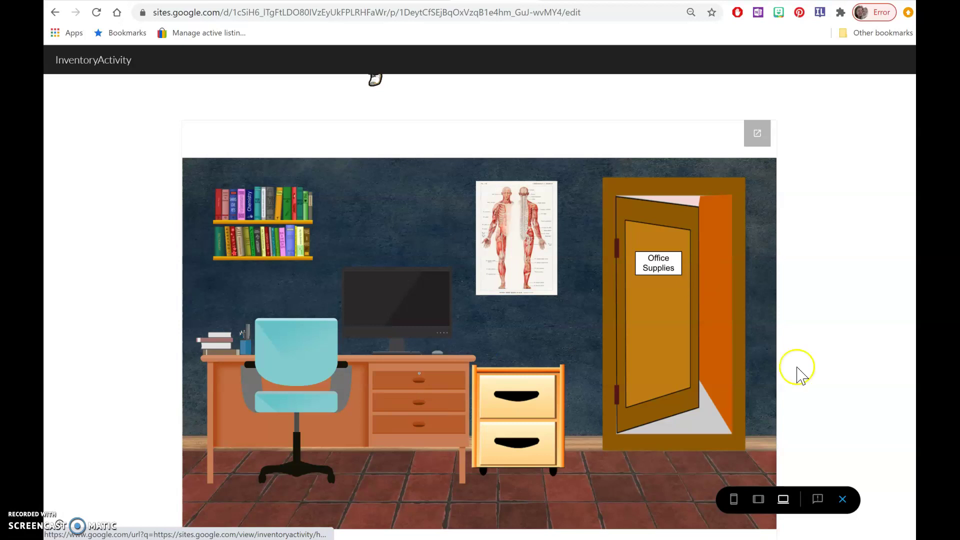
left_click(683, 349)
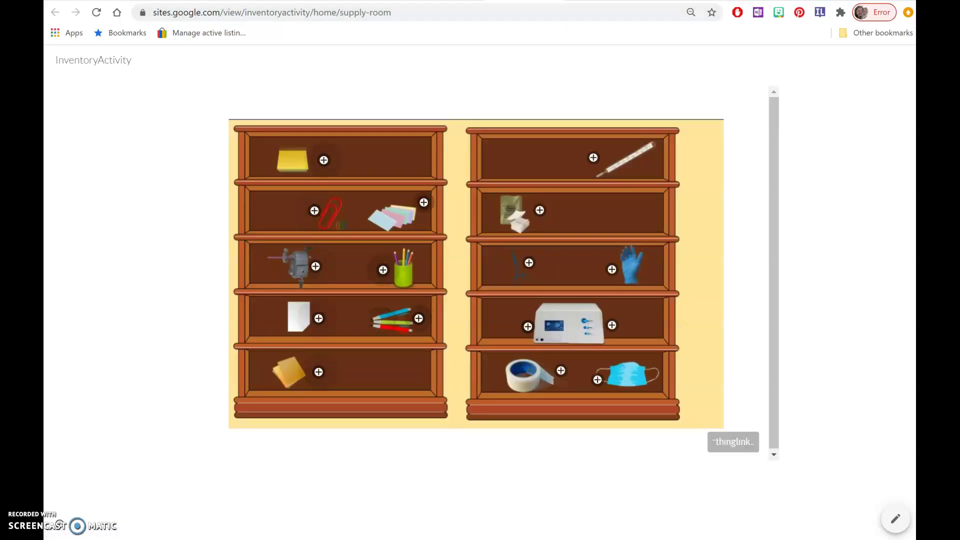
key("ctrl+w")
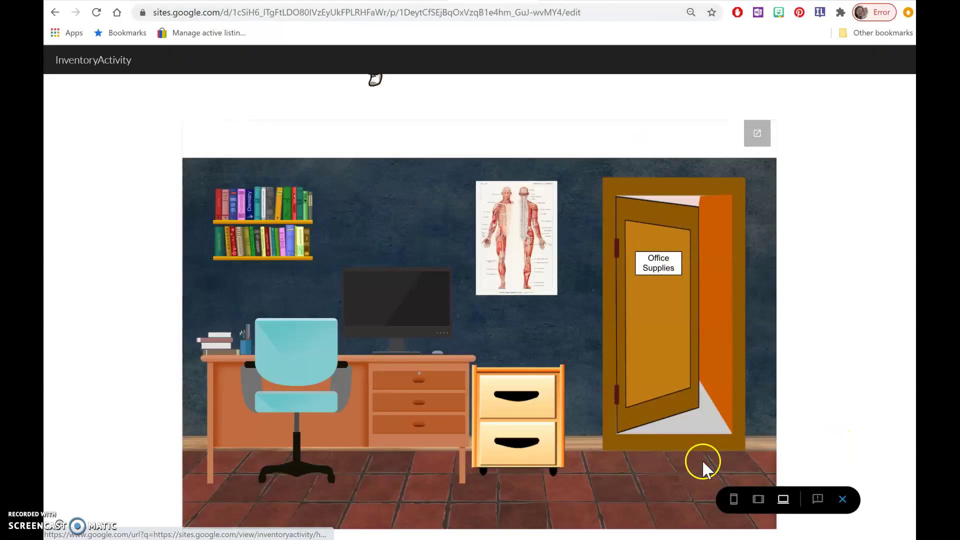